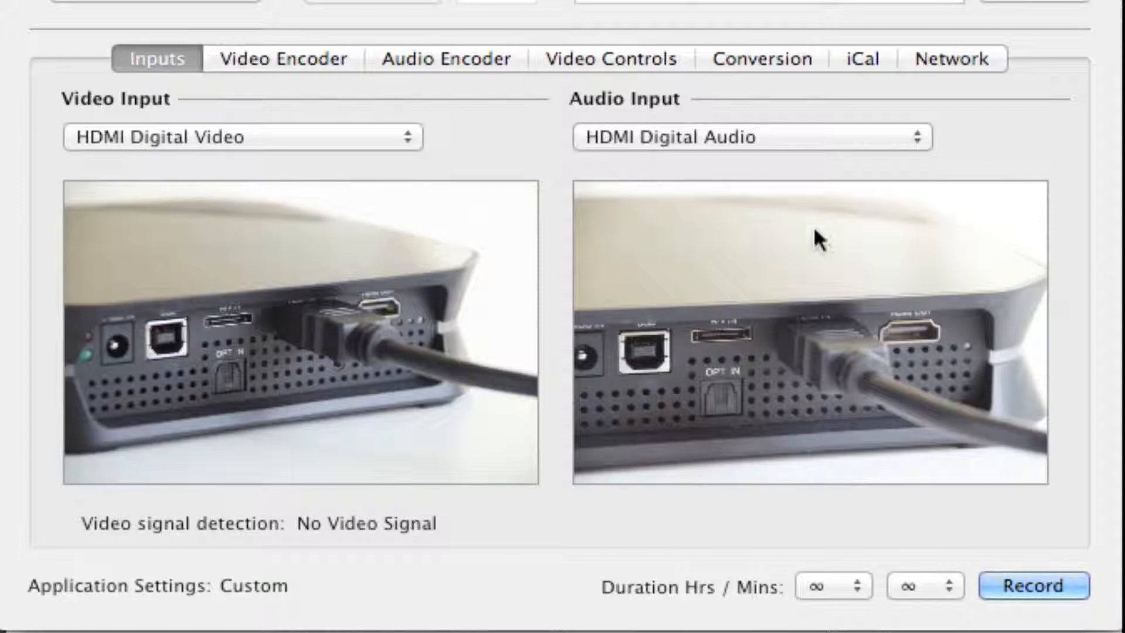
Switch the video input to Composite and Component (HD), ending back on HDMI Digital Video
left_click(308, 134)
left_click(211, 185)
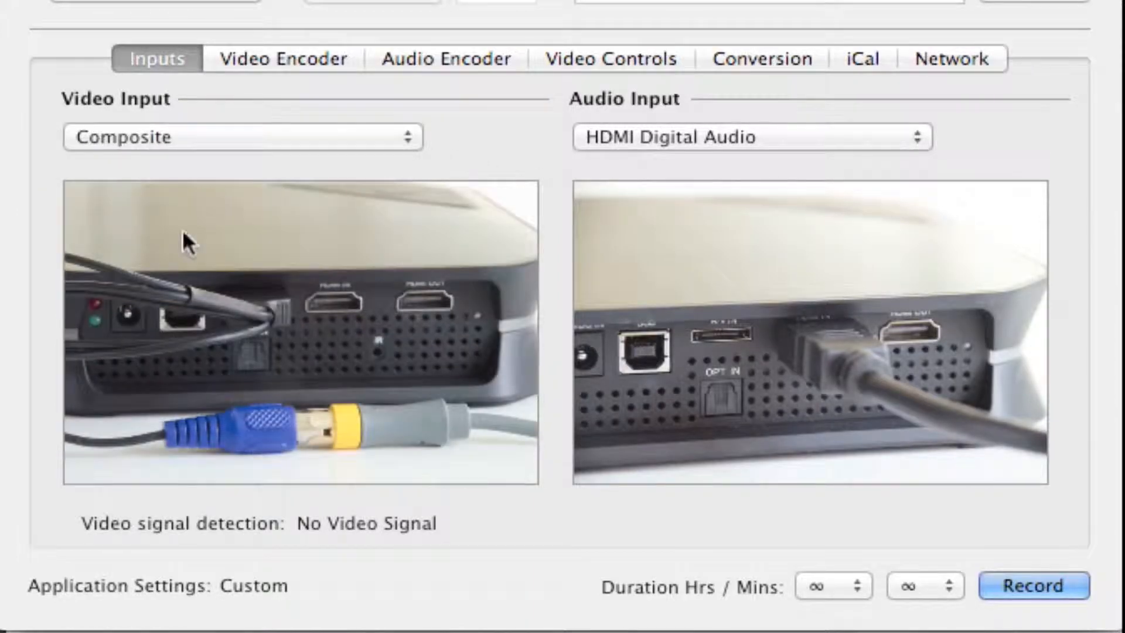
left_click(310, 140)
left_click(264, 113)
left_click(282, 133)
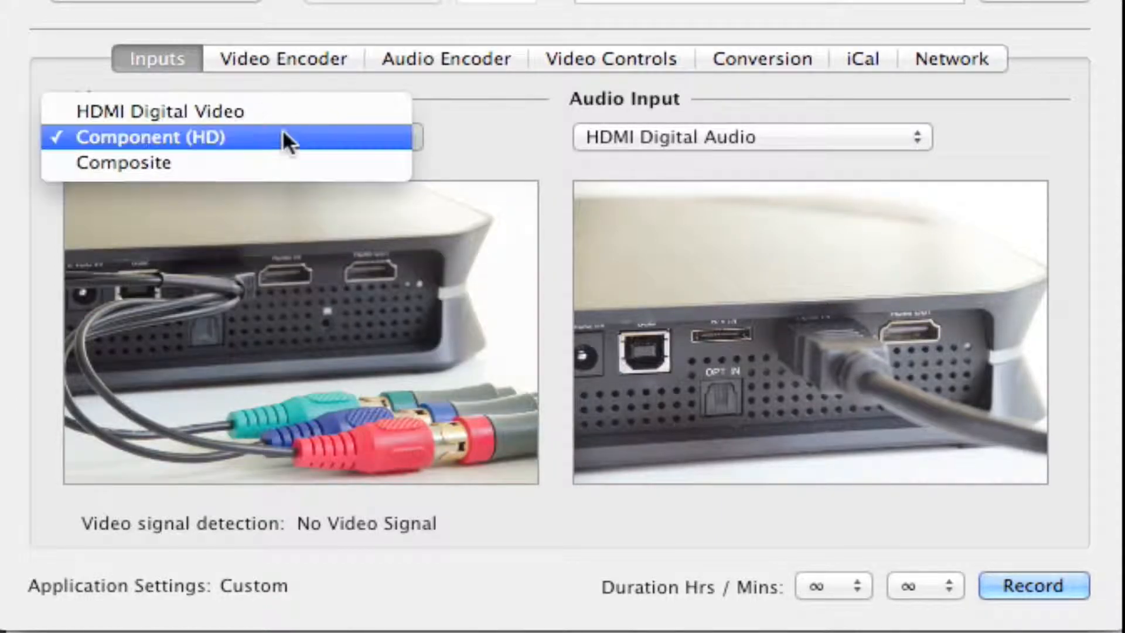
left_click(250, 116)
Switch the audio input to SPDIF Digital Audio and on to Rear Analog RCA Jacks
left_click(633, 137)
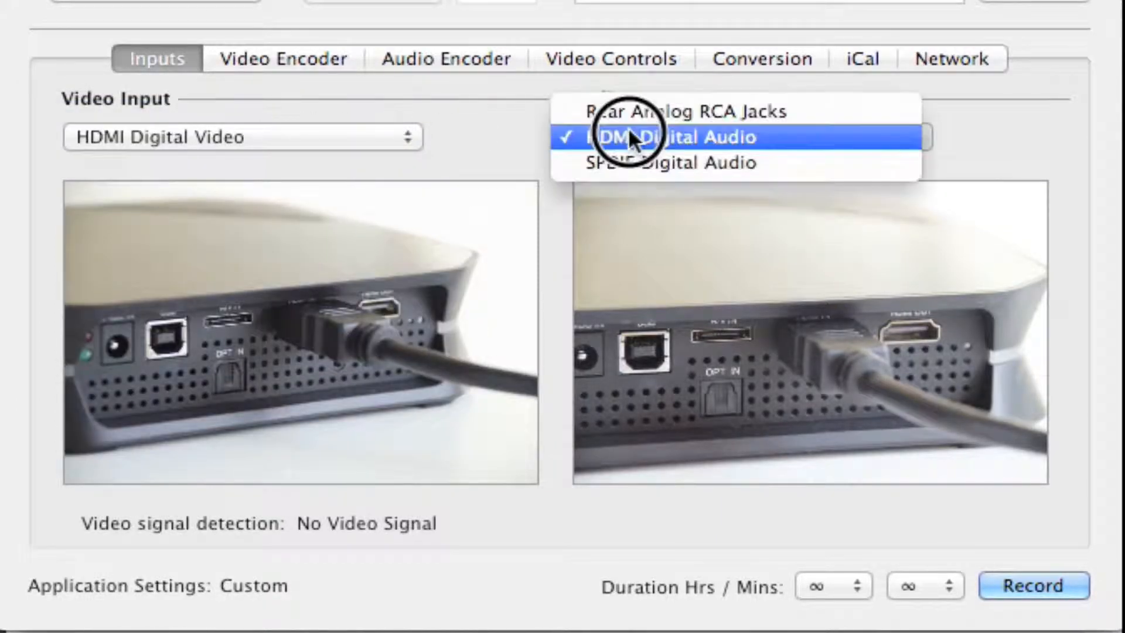
left_click(643, 171)
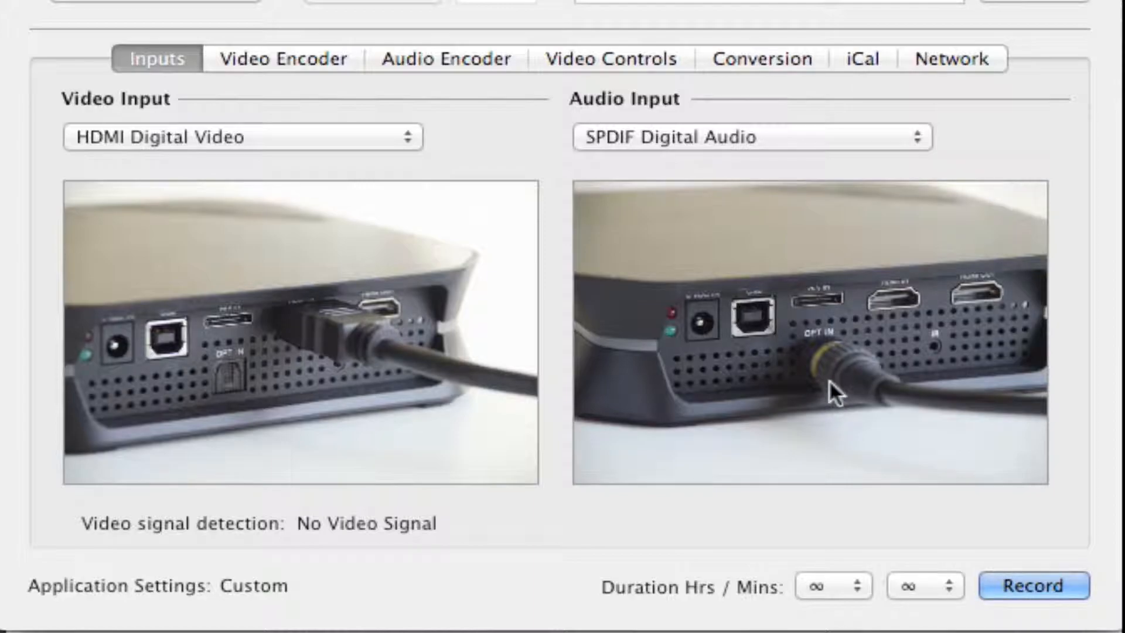
left_click(755, 140)
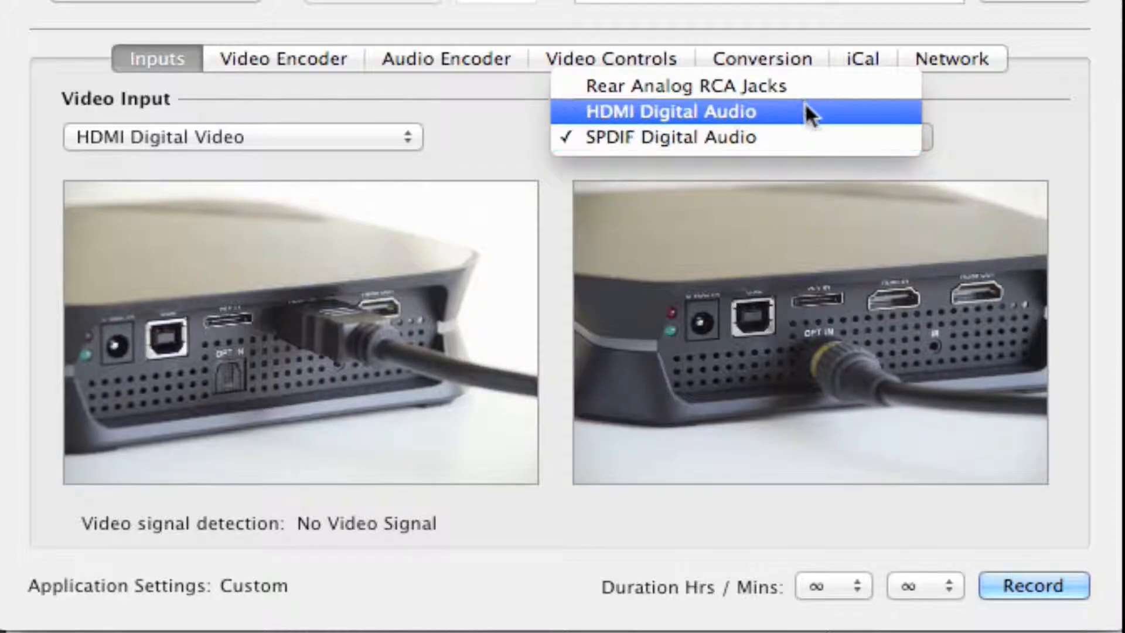
key("Escape")
left_click(809, 85)
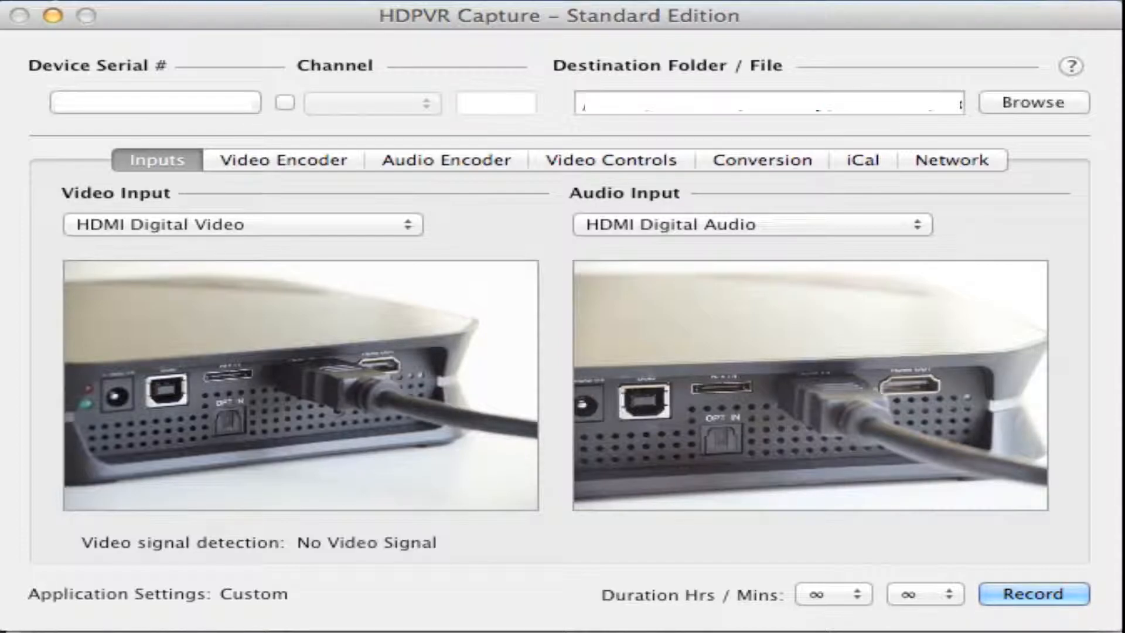
Cycle the video input through Composite and Component (HD) back to HDMI Digital Video
left_click(309, 227)
left_click(214, 267)
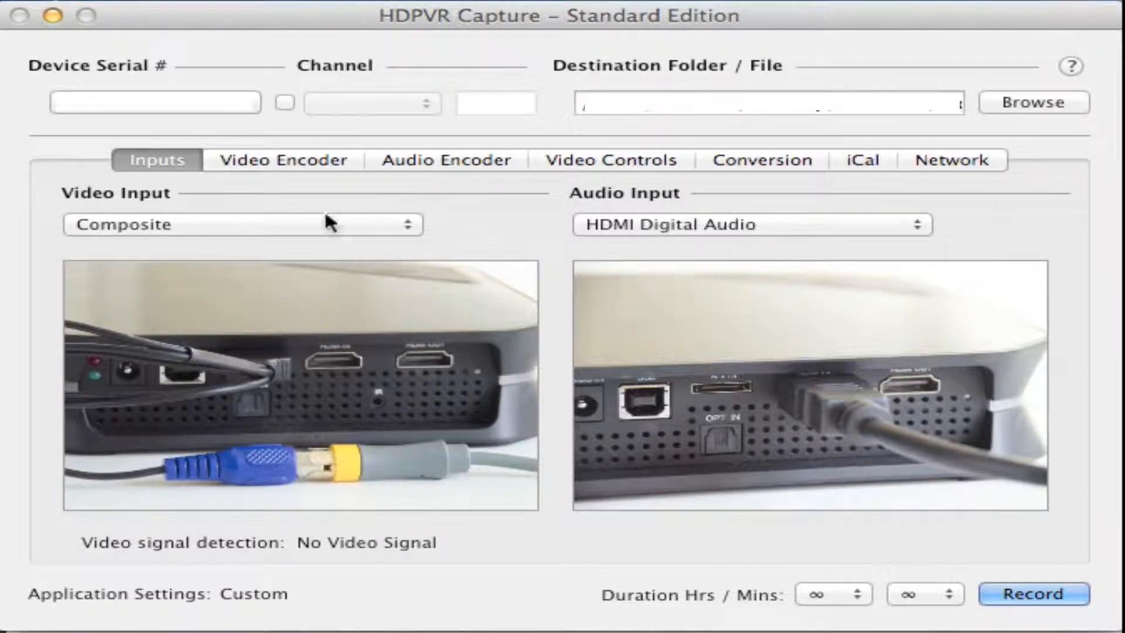
left_click(309, 225)
left_click(263, 210)
left_click(282, 215)
left_click(256, 198)
Cycle the audio input through SPDIF Digital Audio and Rear Analog RCA Jacks back to HDMI Digital Audio
left_click(609, 225)
left_click(639, 245)
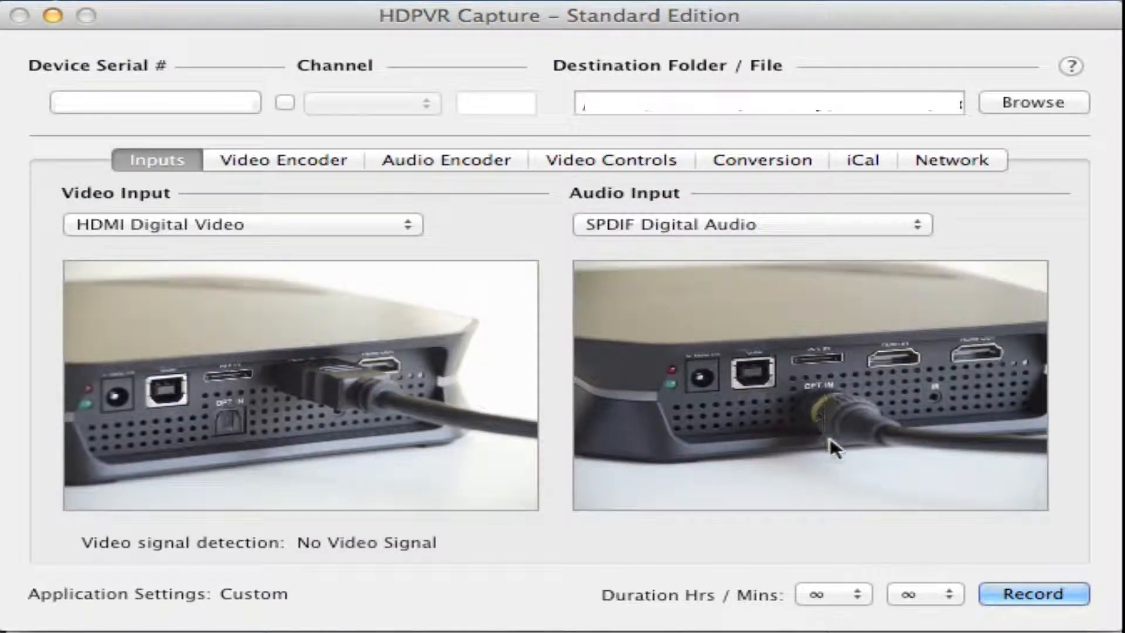
left_click(753, 228)
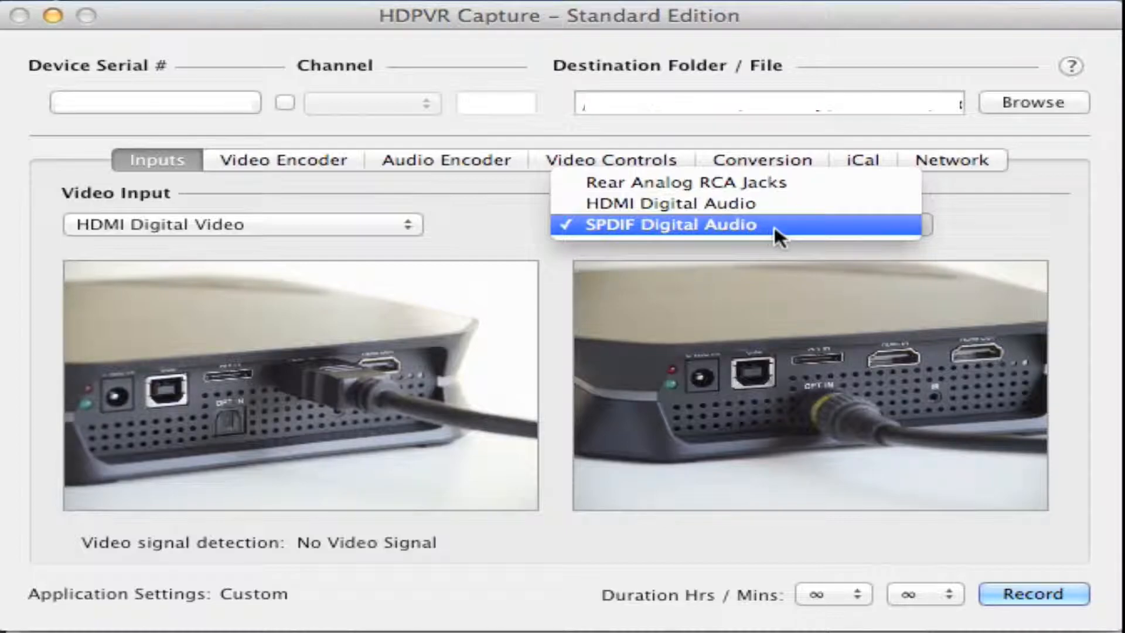
left_click(809, 182)
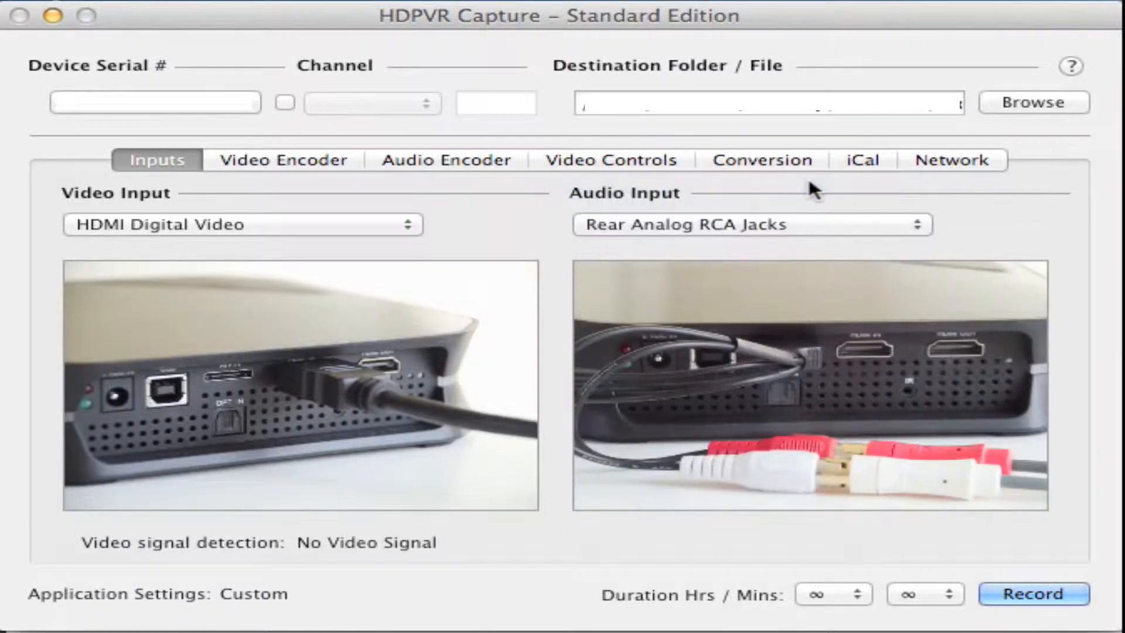
left_click(826, 222)
left_click(807, 246)
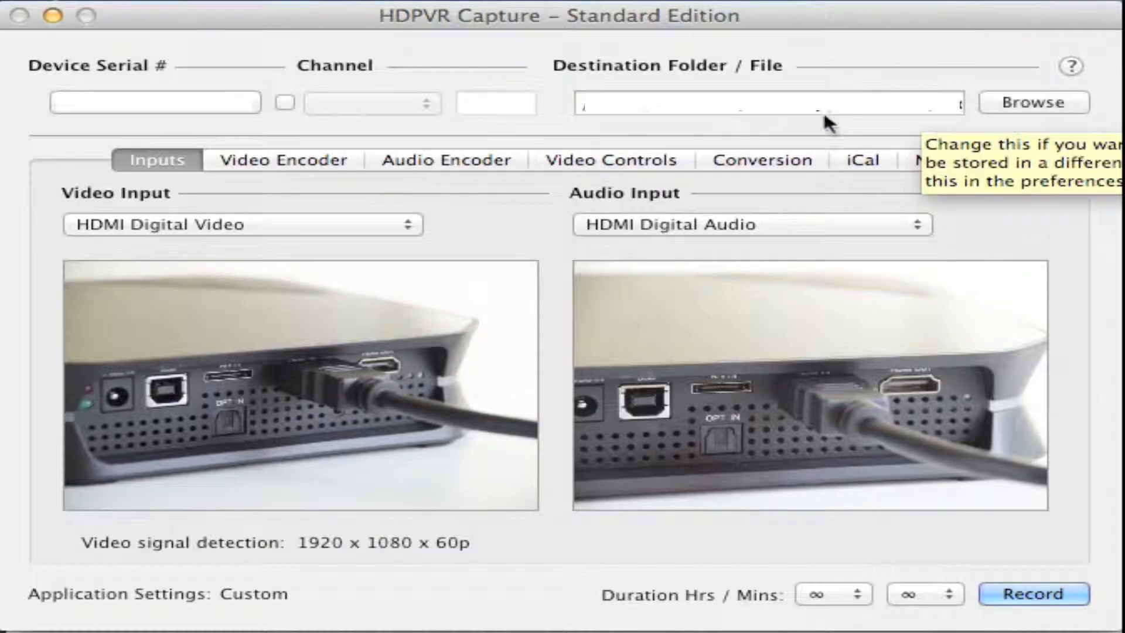
Examine the hours and minutes choices available for the recording duration
left_click(828, 595)
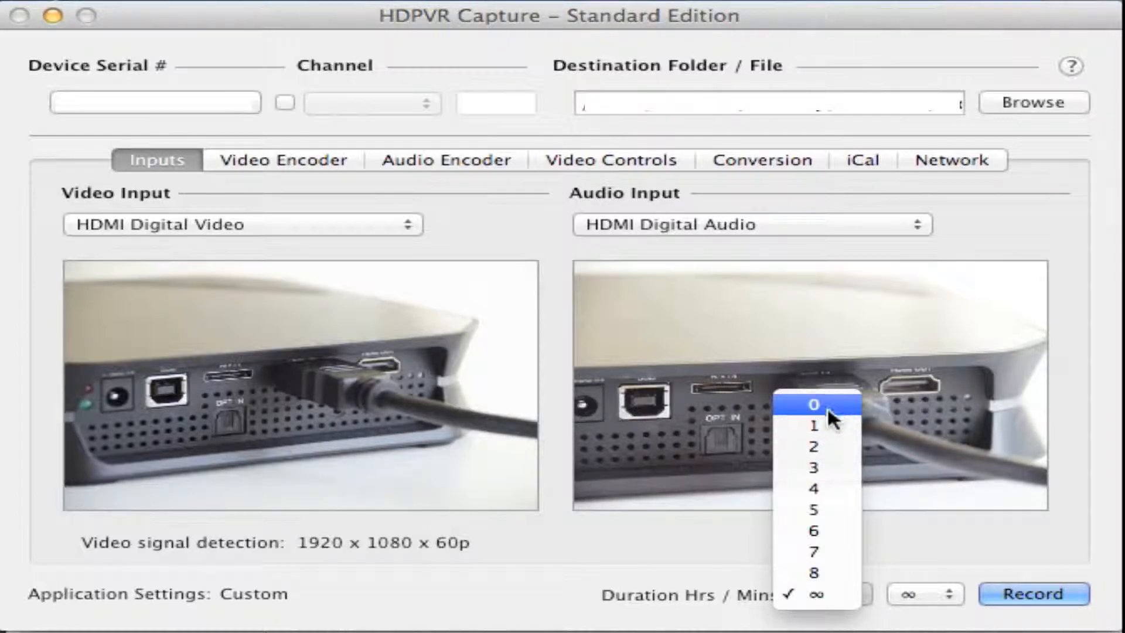
left_click(892, 565)
left_click(912, 603)
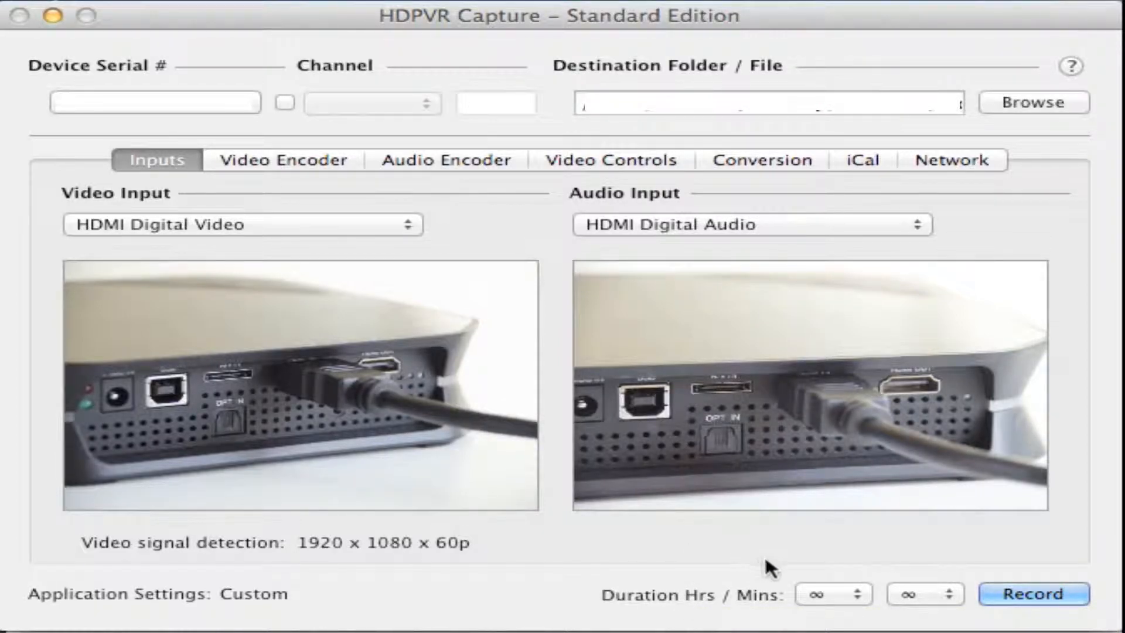
left_click(819, 593)
left_click(822, 586)
left_click(928, 592)
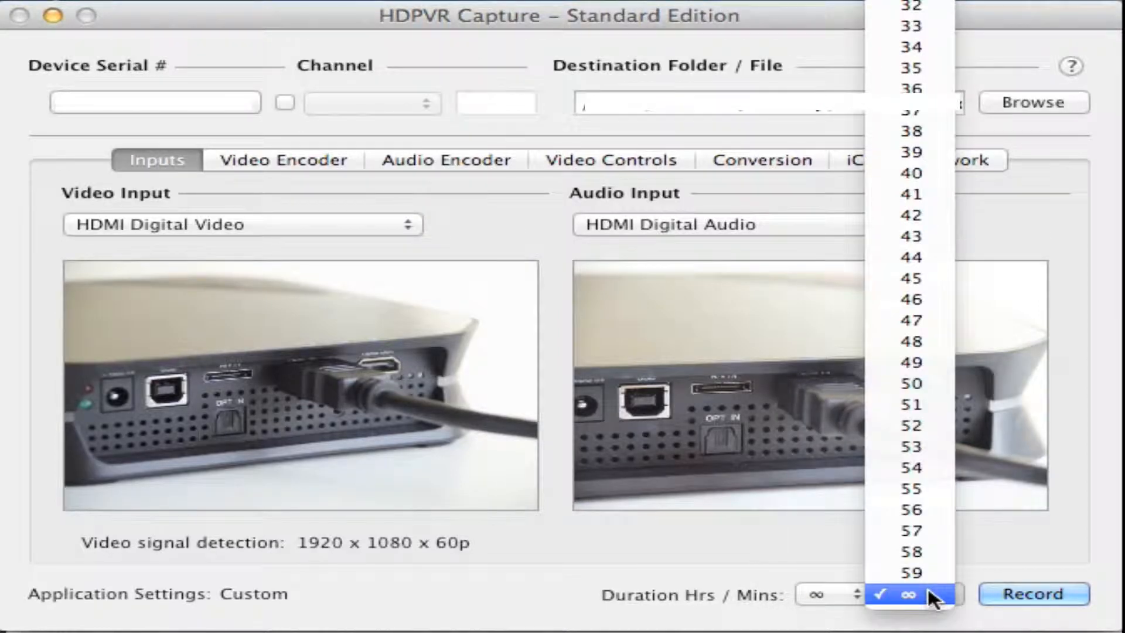
scroll(904, 237, "up", 5)
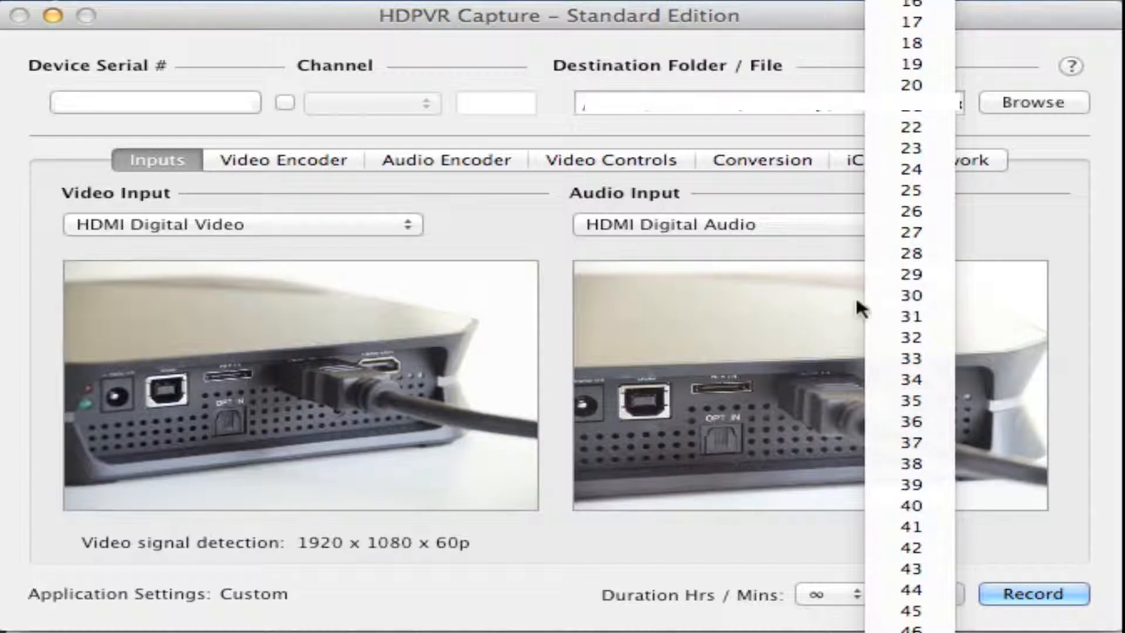
left_click(562, 577)
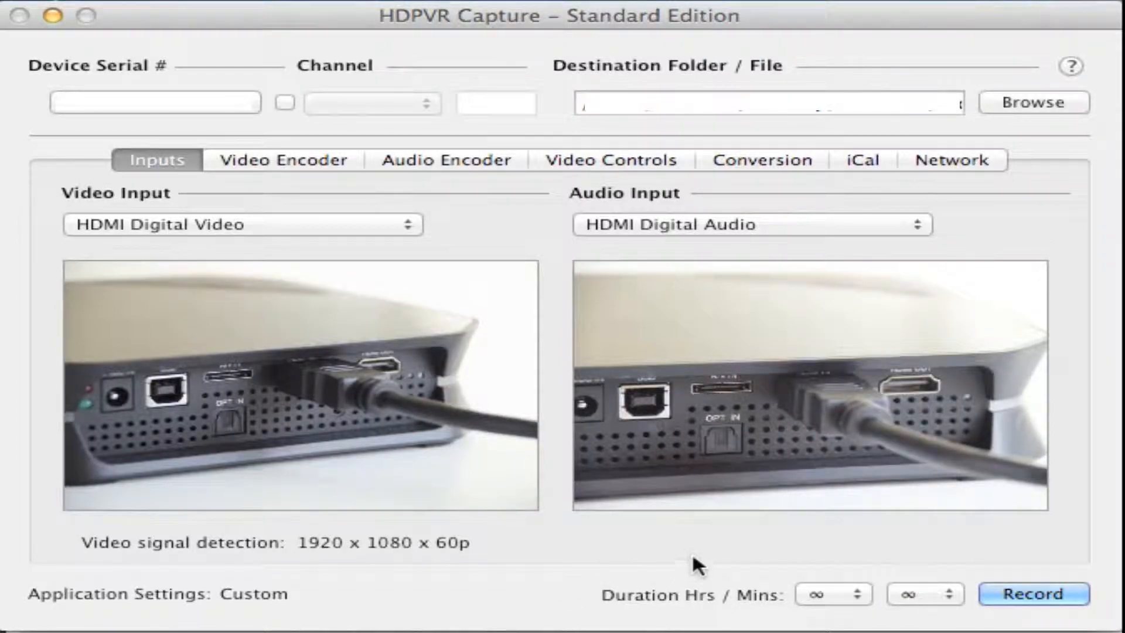
Switch the video encoder's quality preset to Best and back to Insanely Good
left_click(266, 160)
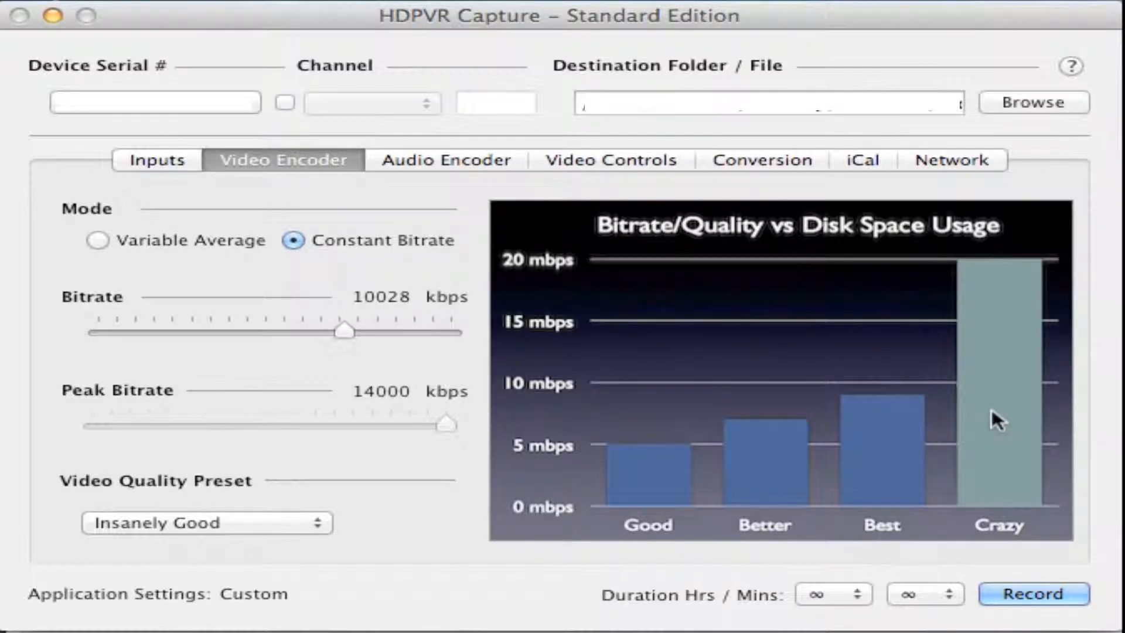
mouse_move(992, 411)
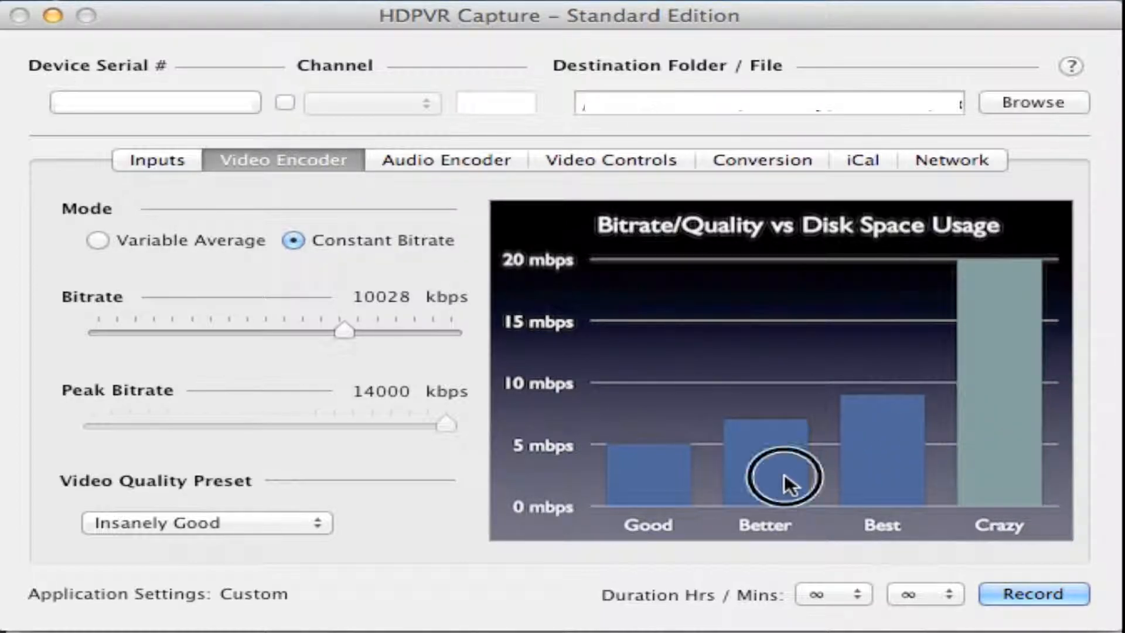
left_click(172, 517)
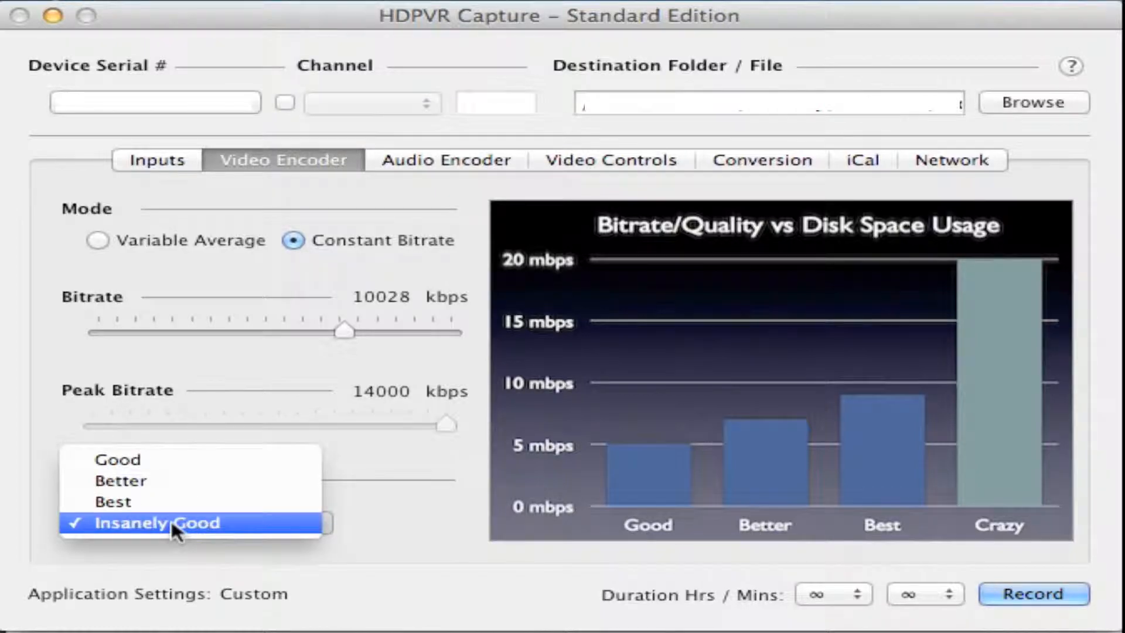
left_click(176, 503)
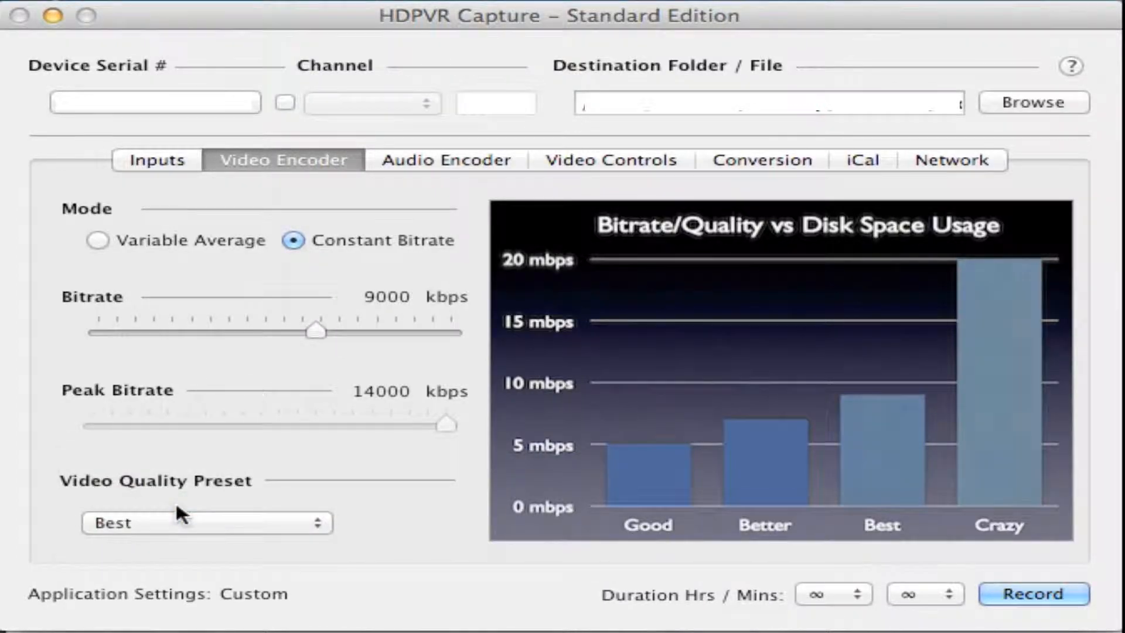
left_click(175, 518)
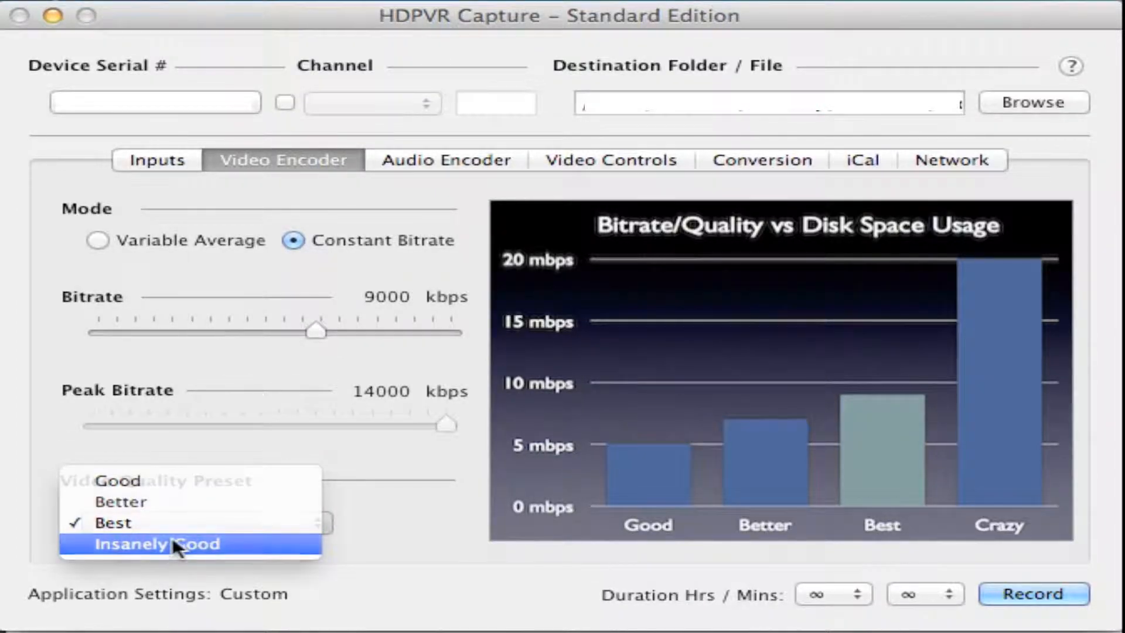
left_click(173, 538)
Try the Good, Better and Best video quality presets one after another
left_click(178, 523)
left_click(164, 460)
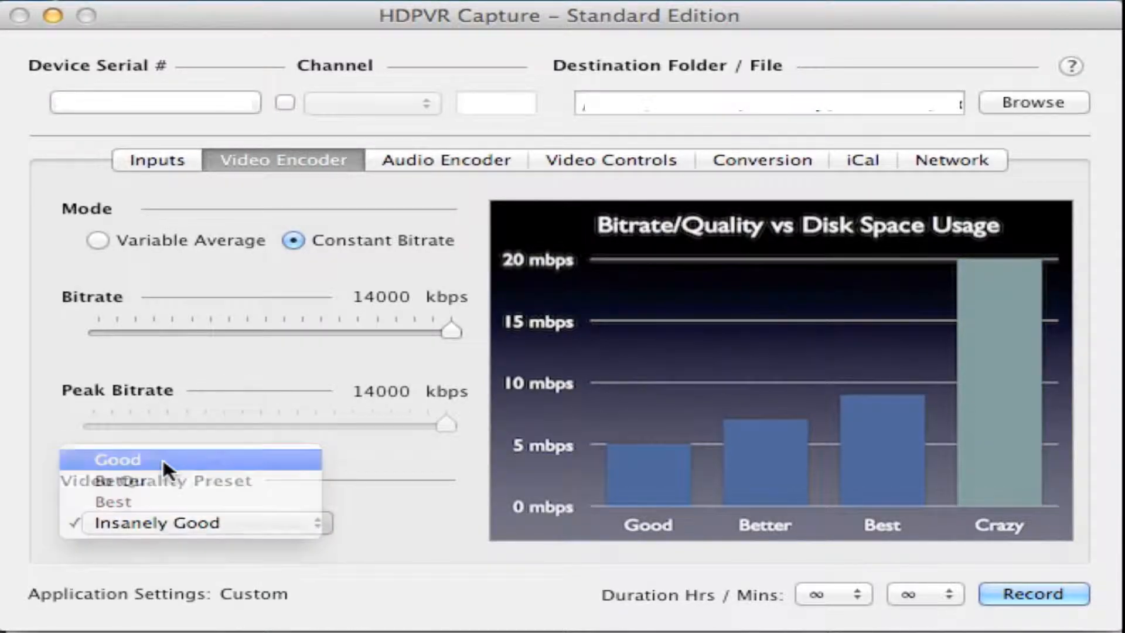
left_click(309, 520)
left_click(236, 543)
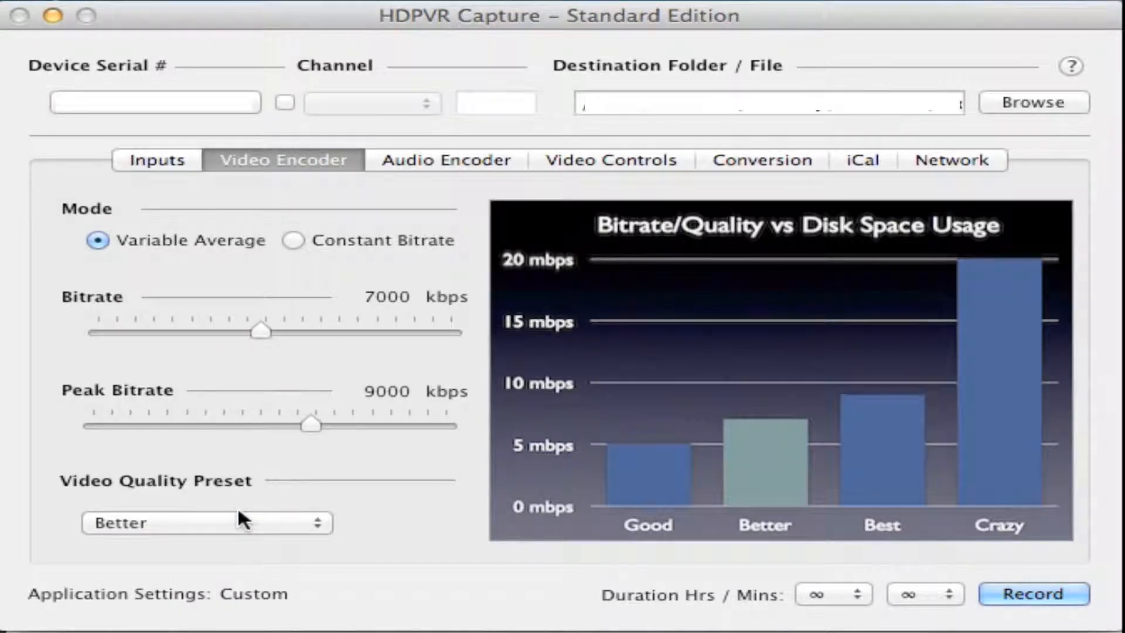
left_click(240, 514)
left_click(217, 539)
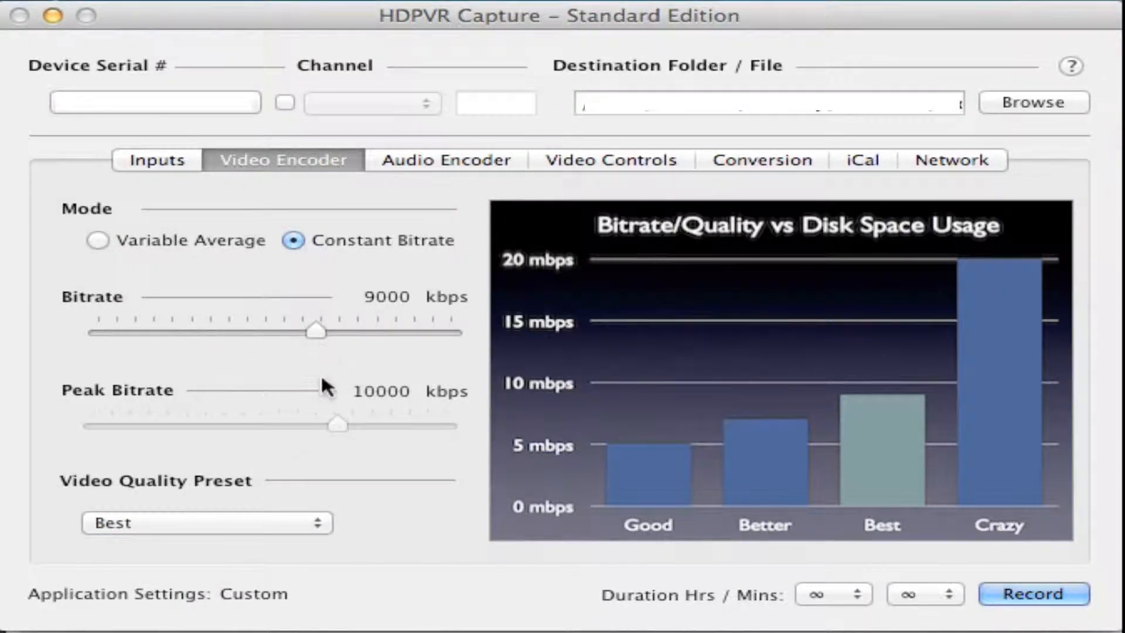
Set the video quality preset to Insanely Good and lower the bitrate to about 10027 kbps
left_click(302, 527)
left_click(267, 546)
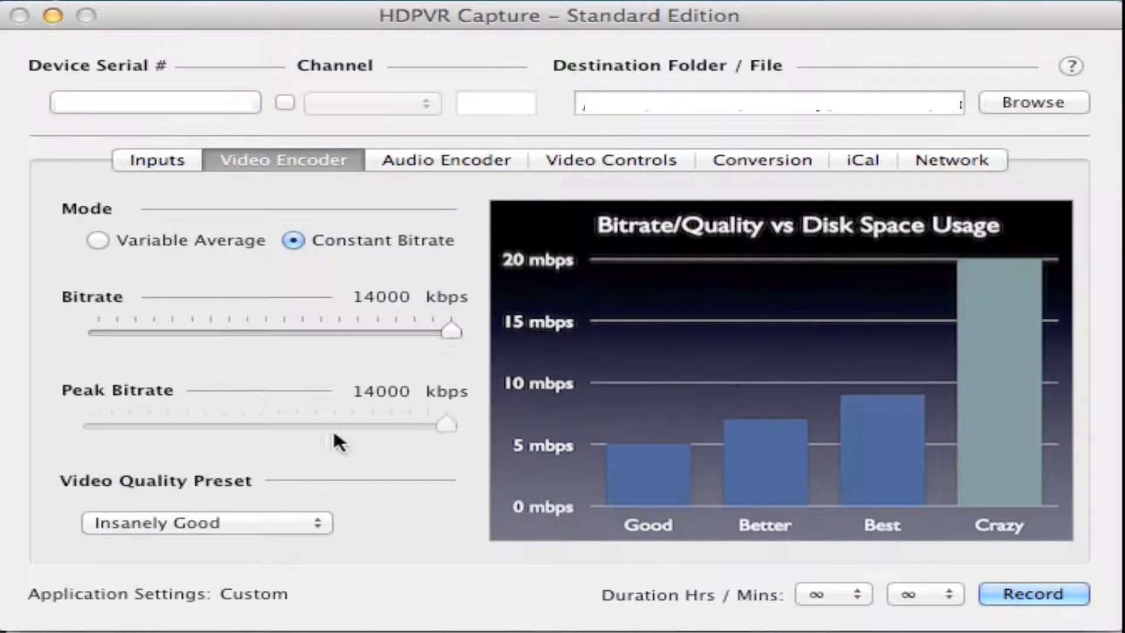
left_click_drag(455, 336, 346, 381)
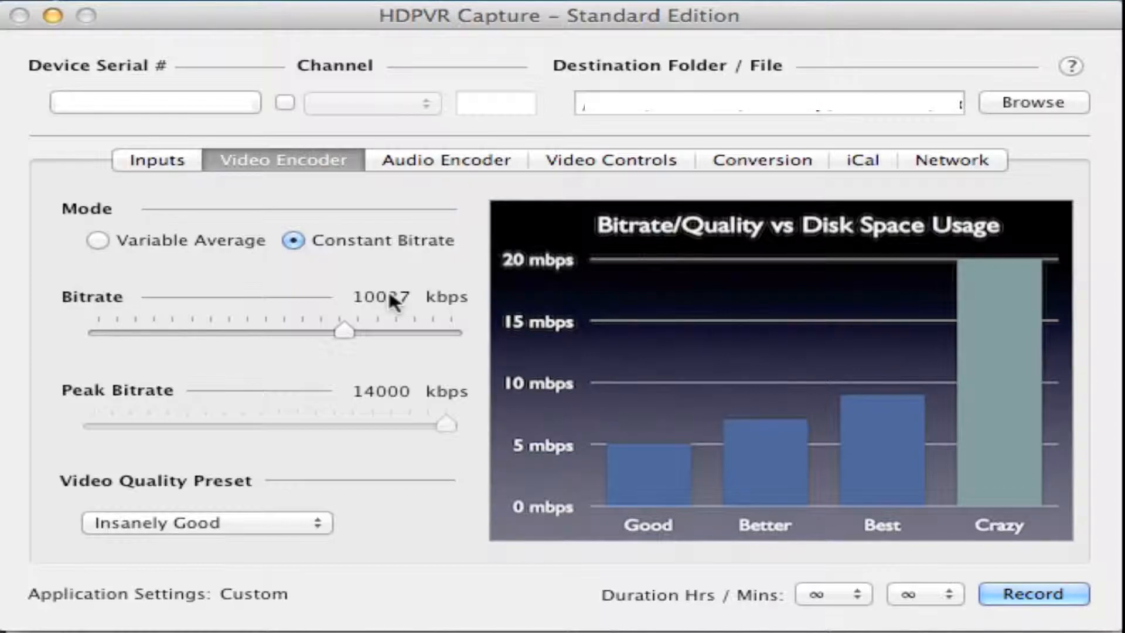
Choose 2 Channel AAC as the recording codec in the audio encoder settings
left_click(457, 165)
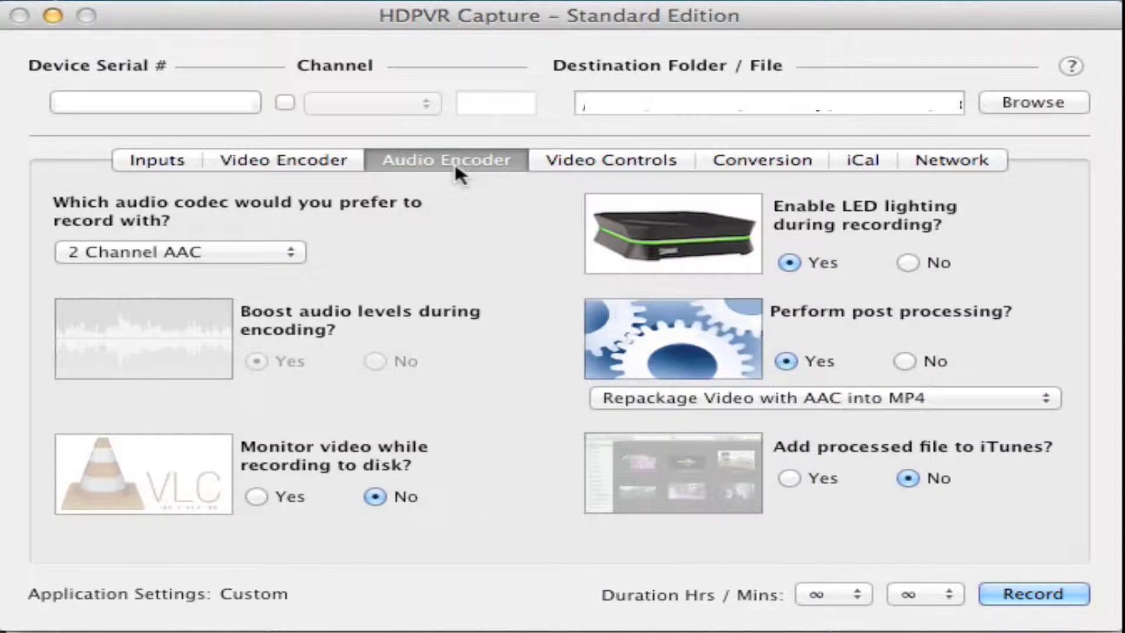
left_click(211, 251)
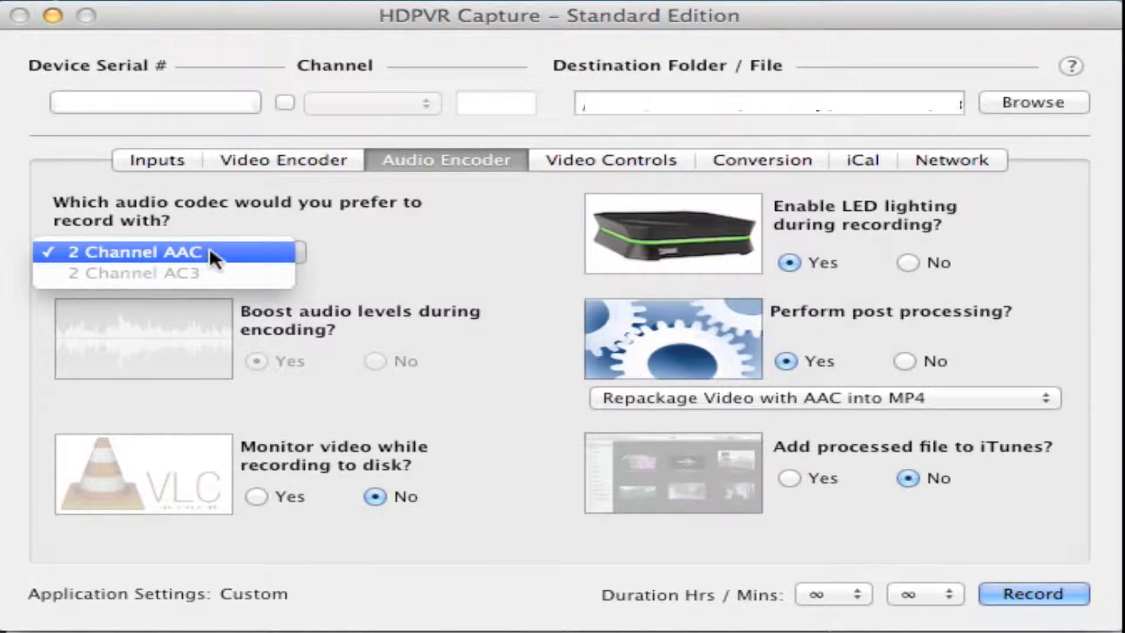
left_click(210, 252)
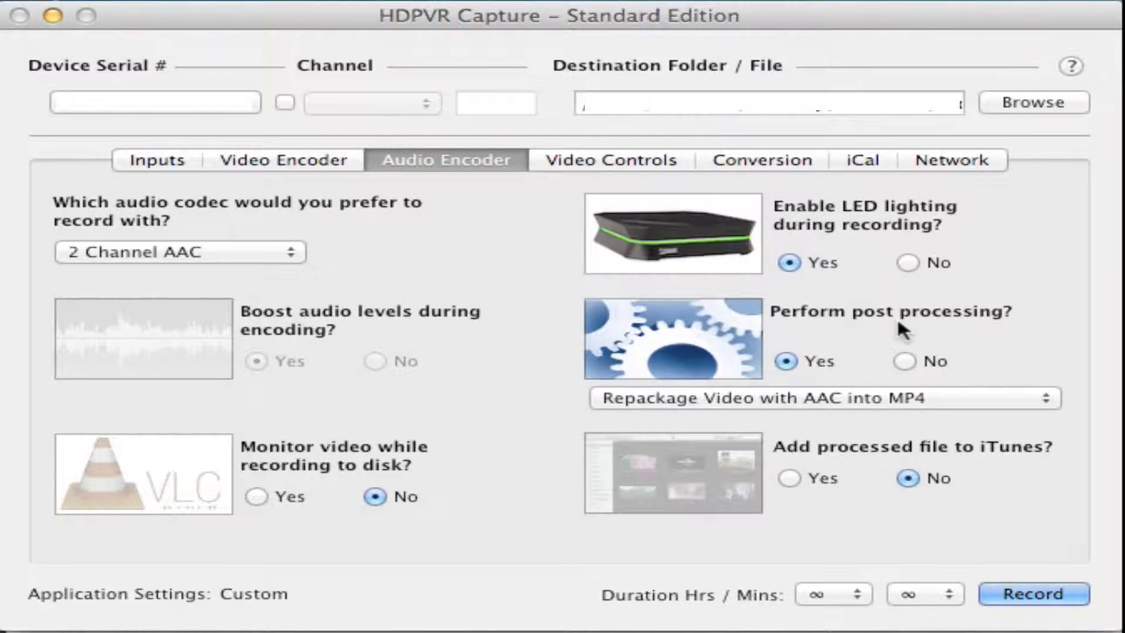
Keep post processing set to Repackage Video with AAC into MP4 and review the alternative processing options
left_click(629, 397)
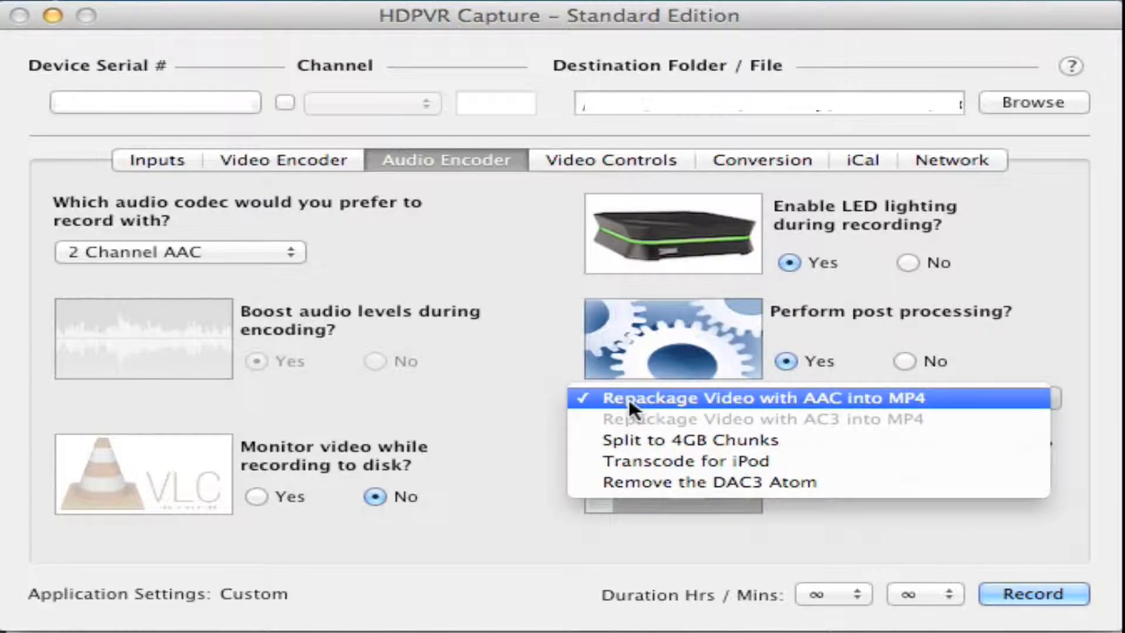
left_click(849, 400)
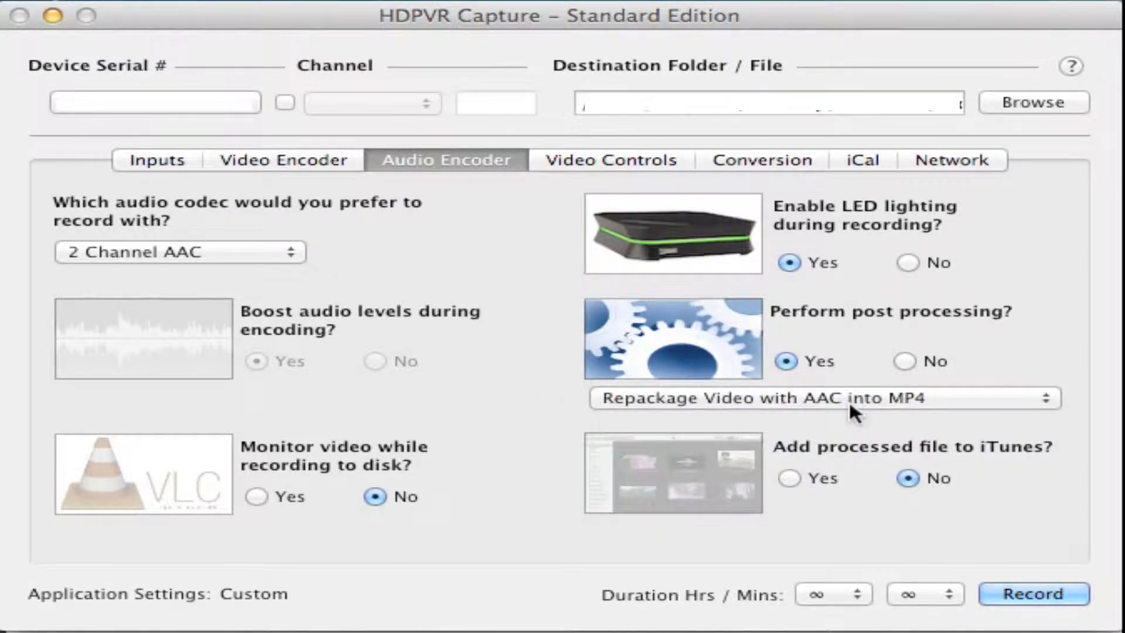
left_click(849, 400)
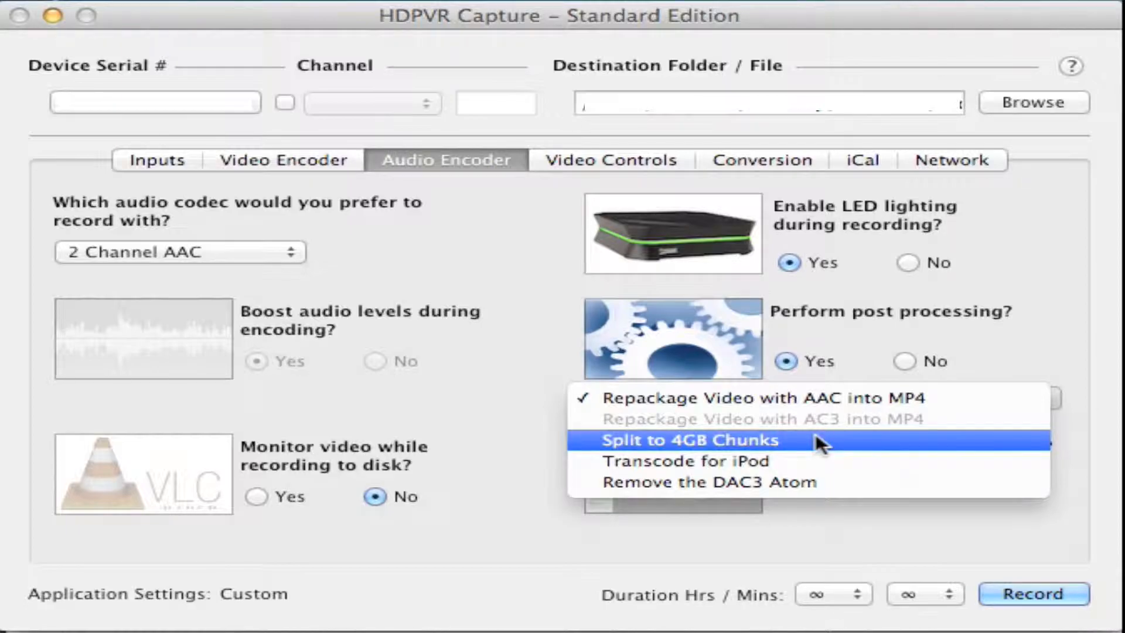
left_click(1015, 347)
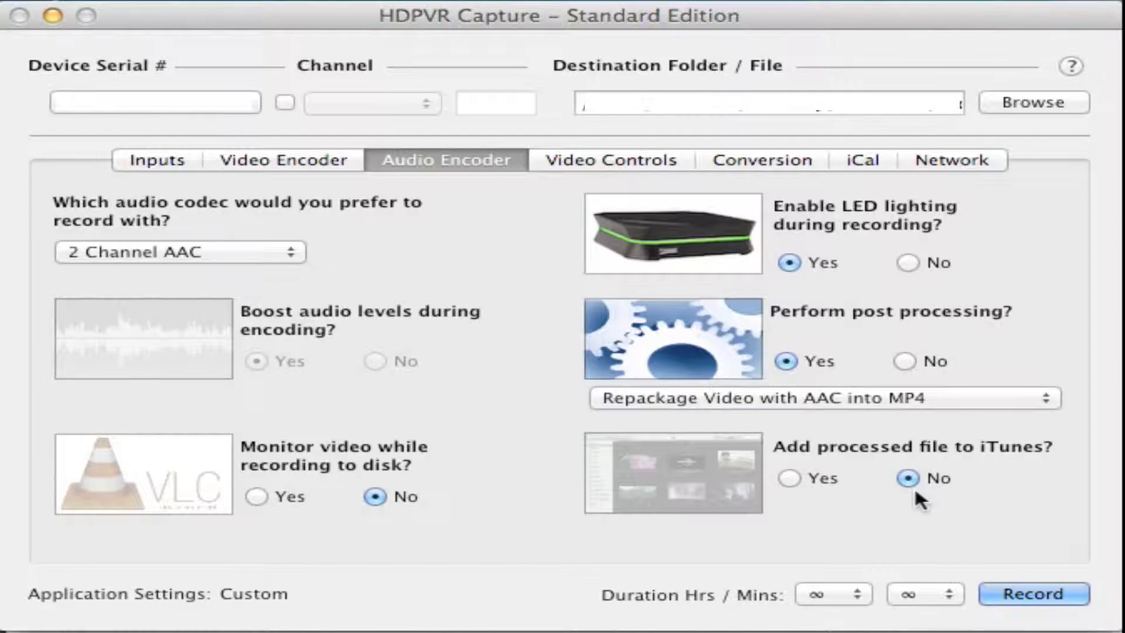
Enable microphone recording in the video control settings
left_click(651, 162)
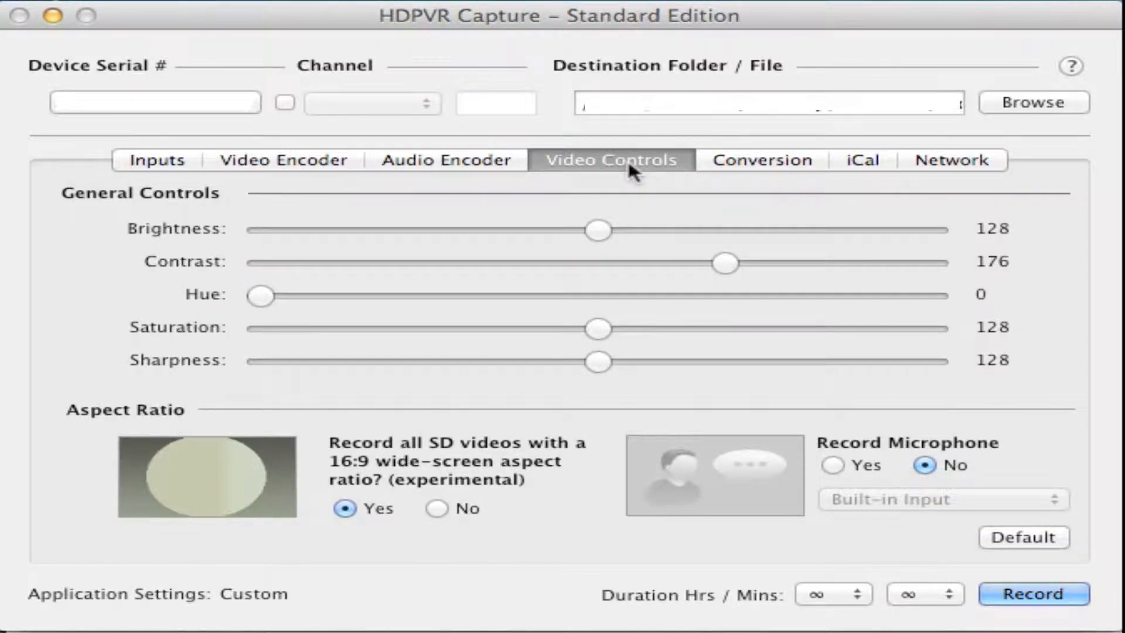
left_click(833, 466)
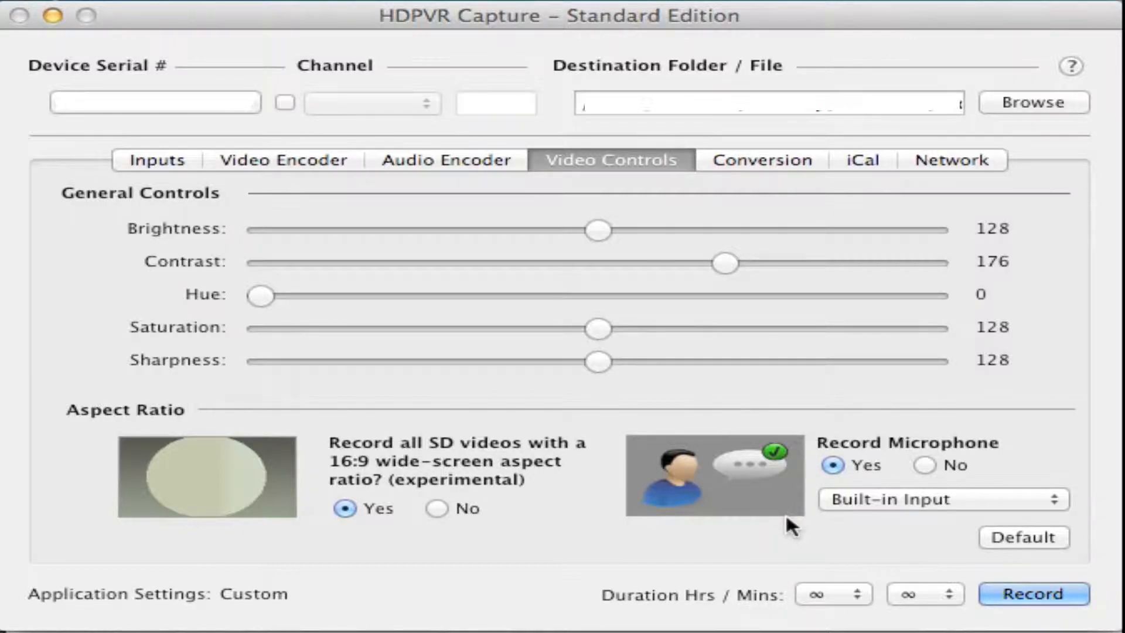
Choose the Sennheiser U320 Gaming headset as the microphone recording source
left_click(866, 503)
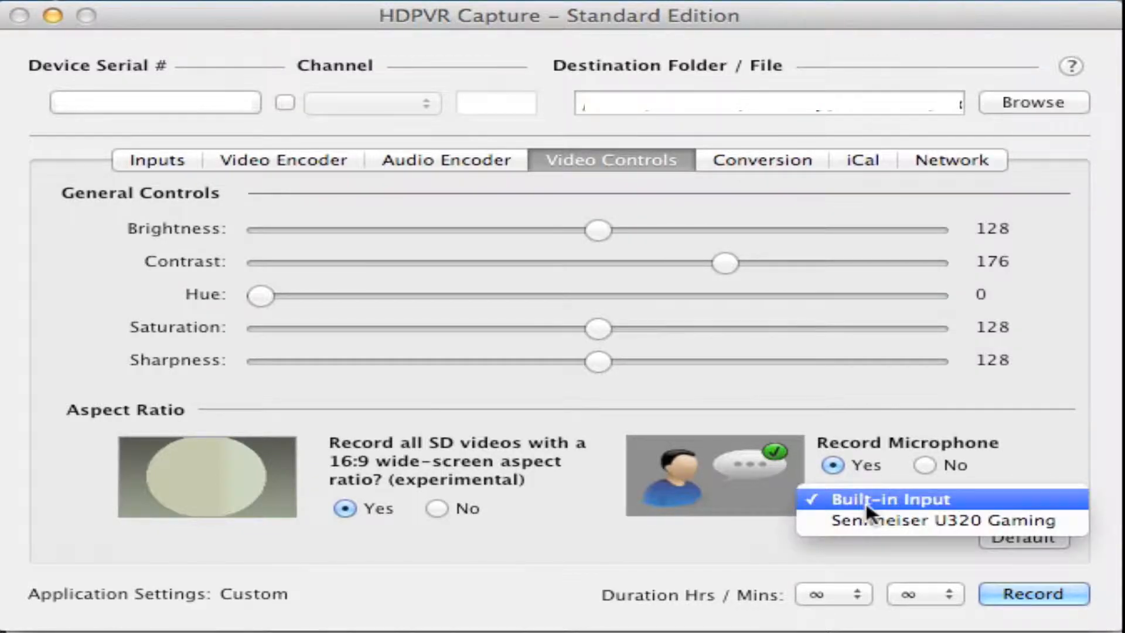
left_click(869, 517)
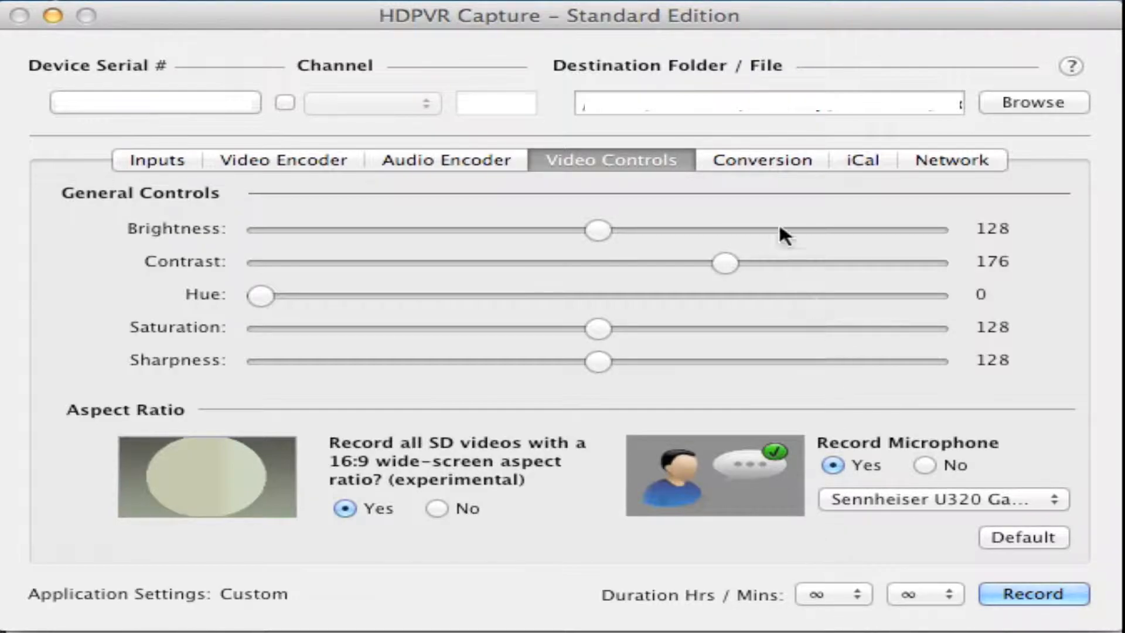
Review the post-processing file queue, the iCal recording schedule and the network streaming settings
left_click(780, 159)
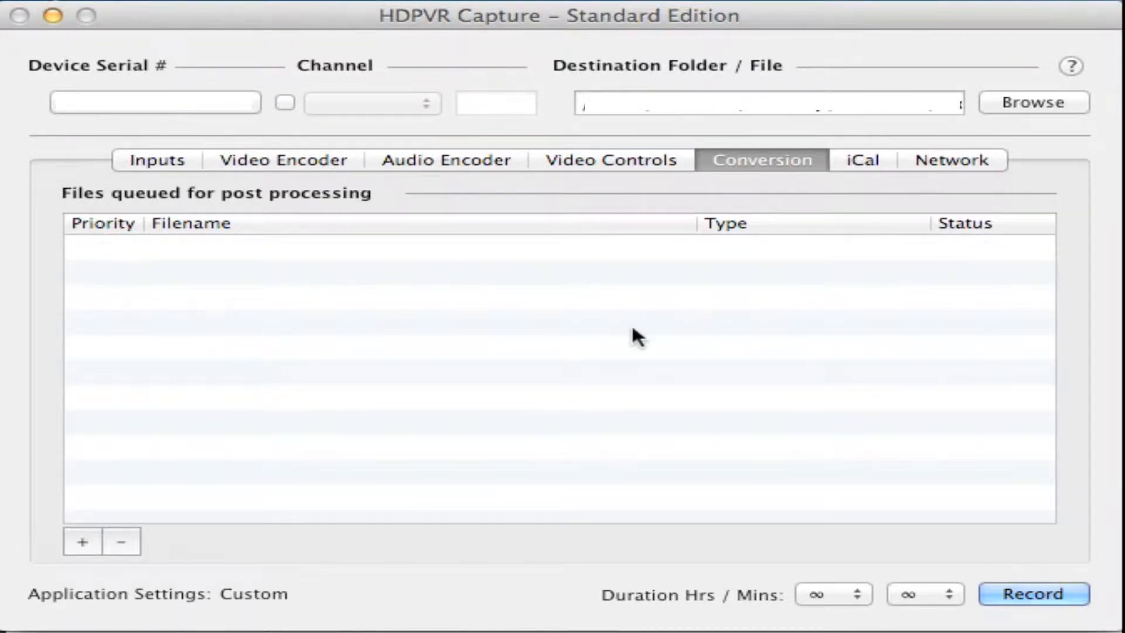
mouse_move(566, 410)
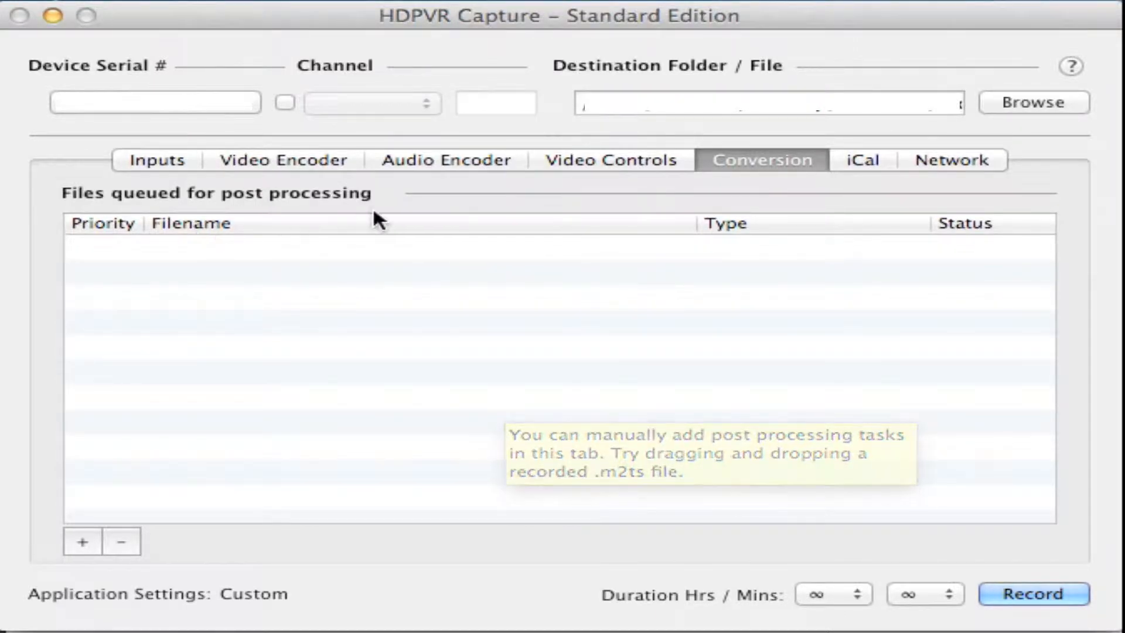
left_click(869, 163)
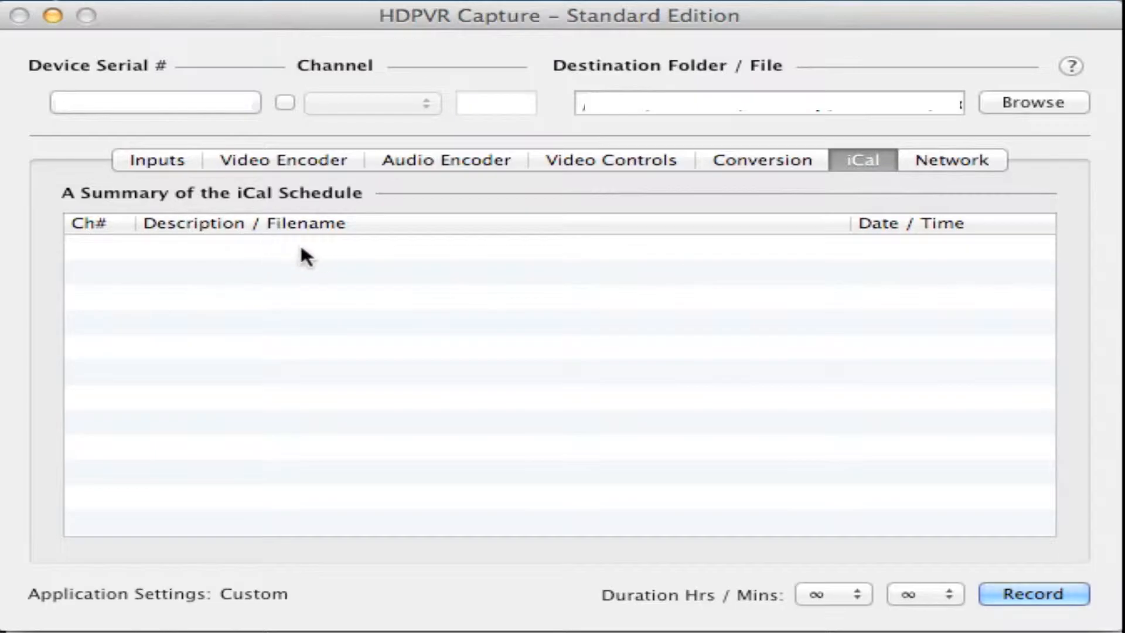
mouse_move(316, 253)
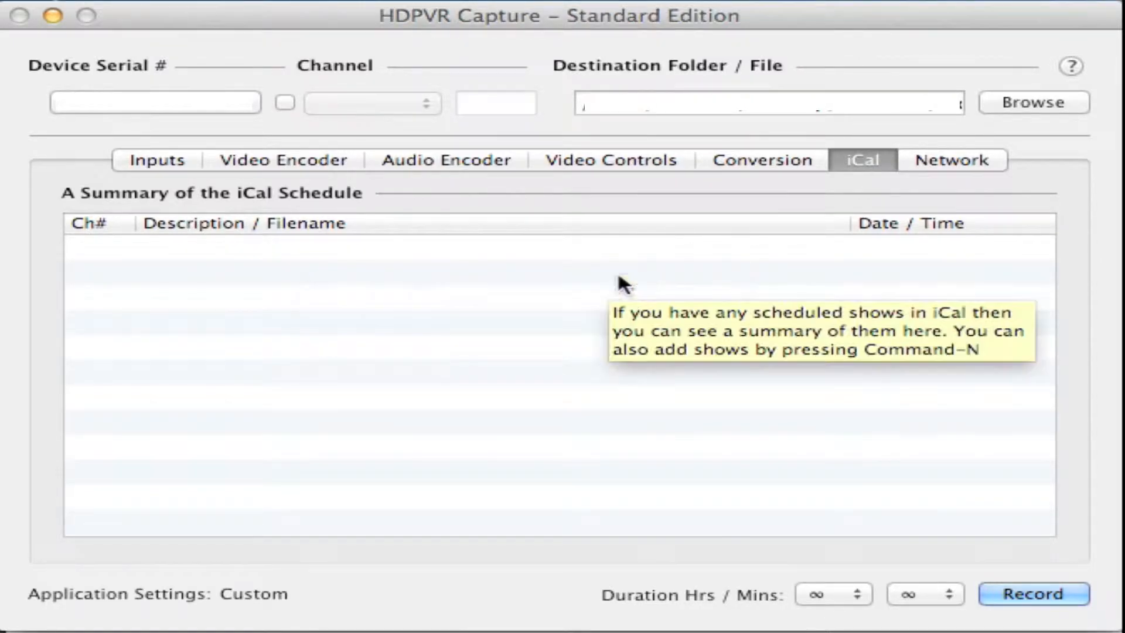
left_click(956, 164)
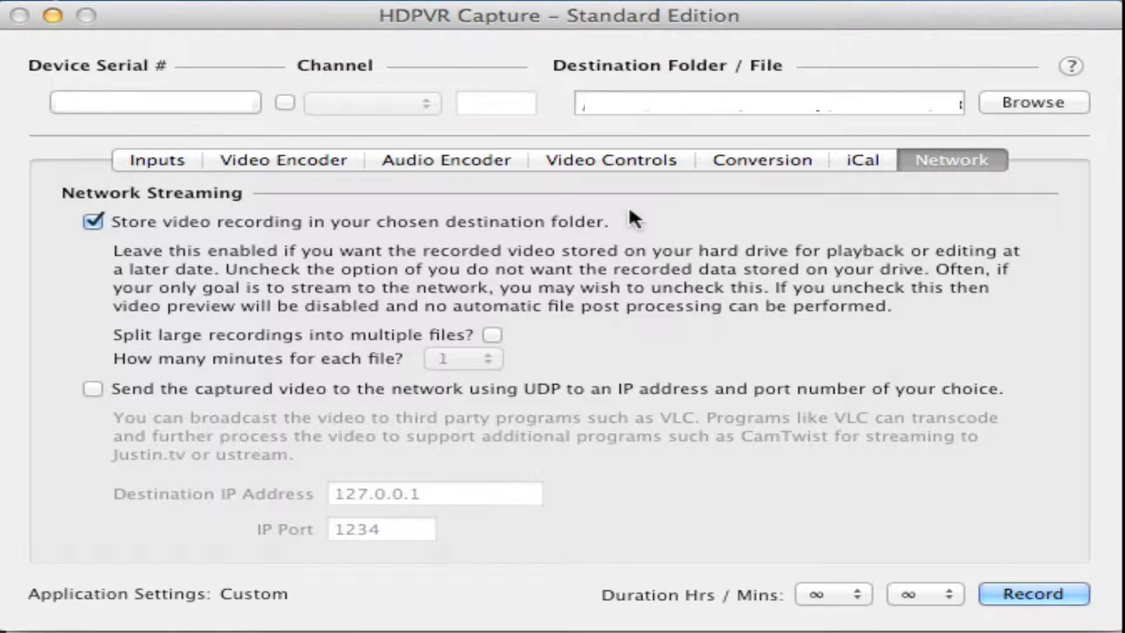
Return to the video controls, record a short test capture, stop it, and check the conversion queue
left_click(639, 164)
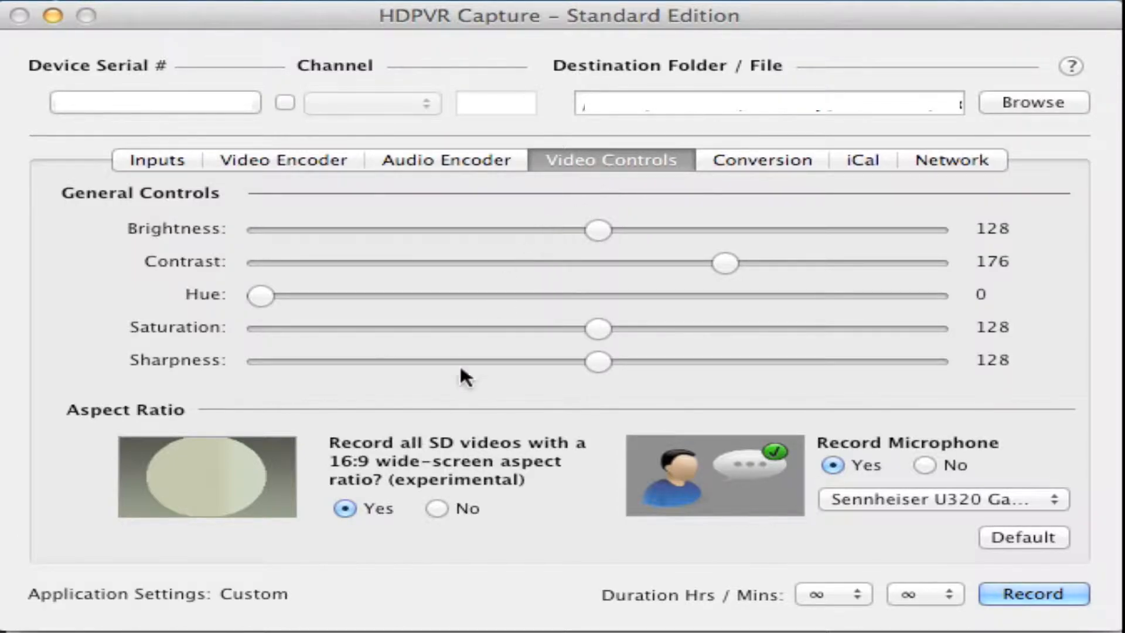
left_click(1010, 594)
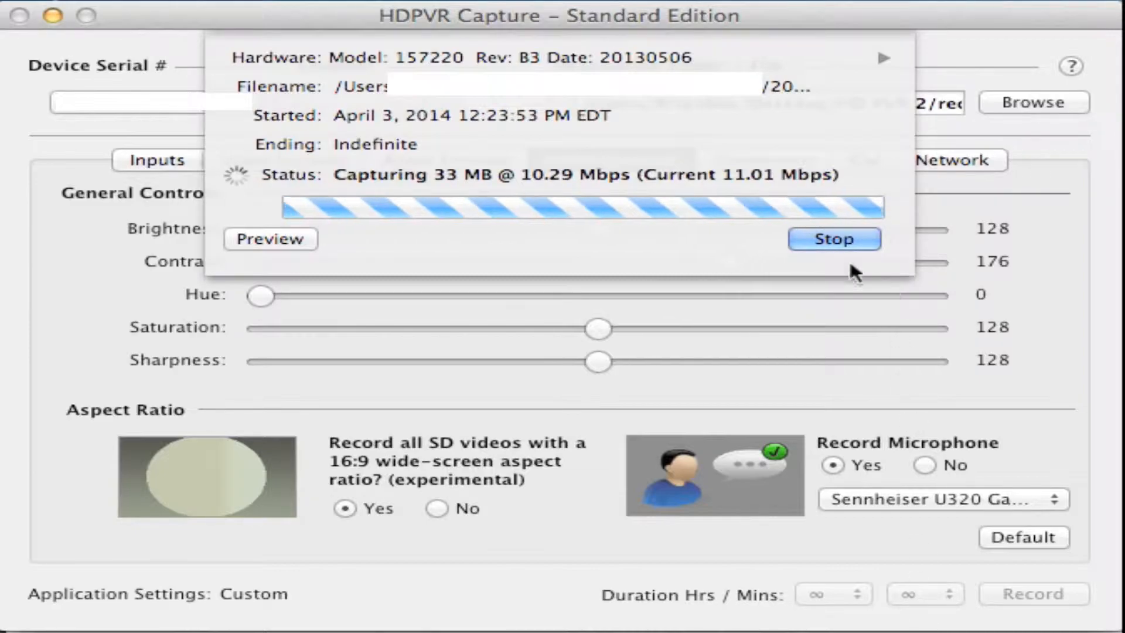
left_click(800, 240)
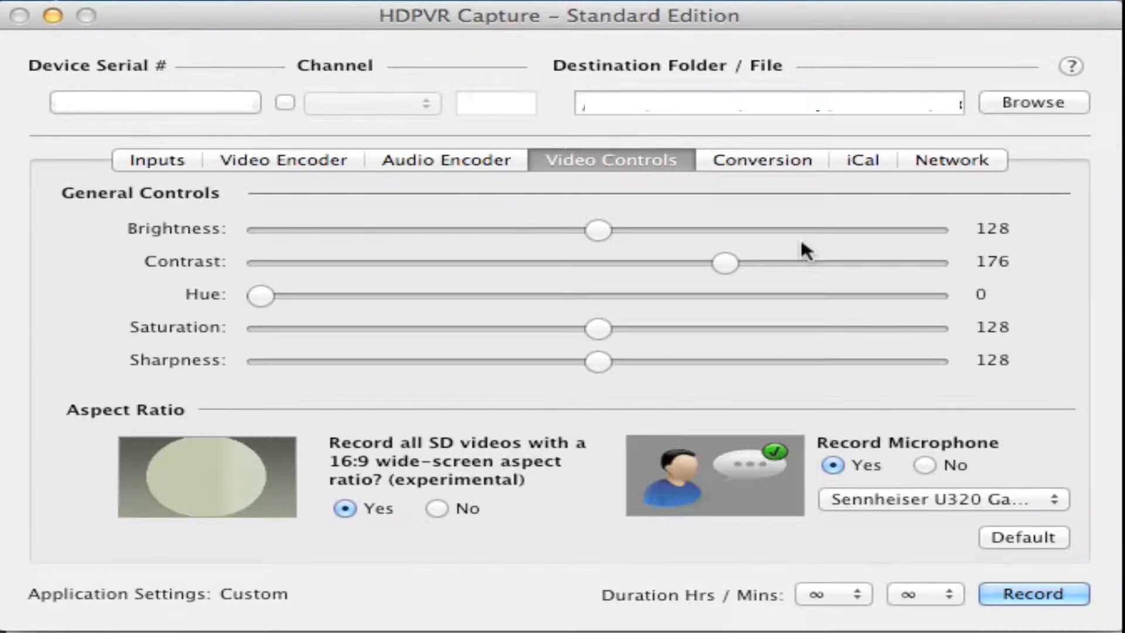
left_click(768, 165)
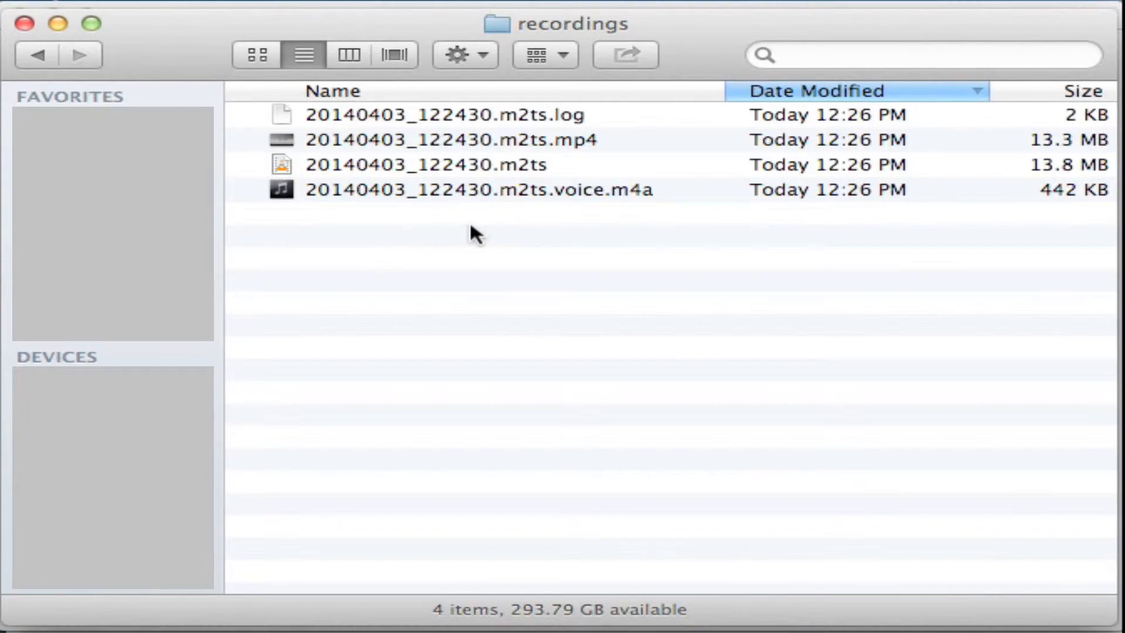
Examine the test capture's .m2ts, .mp4, .log and .voice.m4a files in the Finder recordings folder
left_click(343, 166)
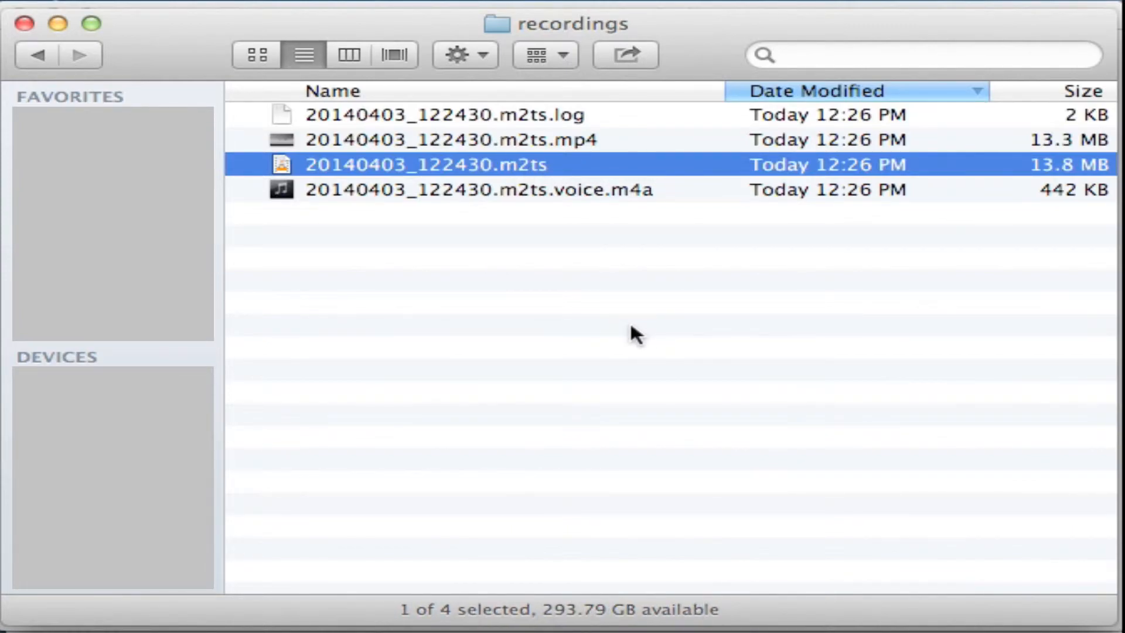
left_click(433, 145)
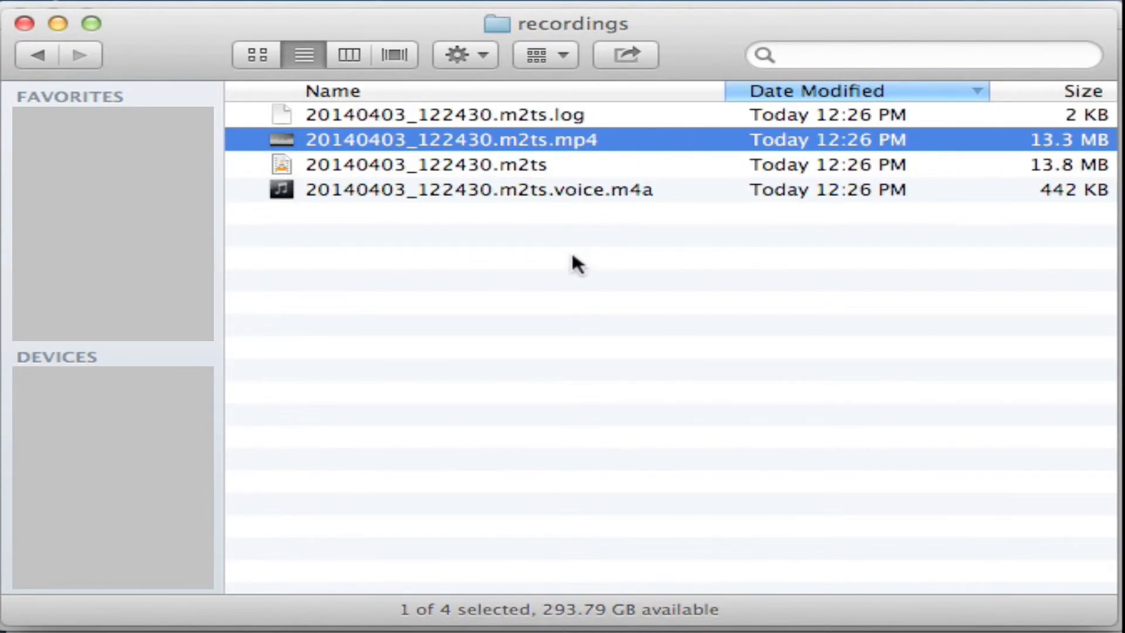
left_click(589, 116)
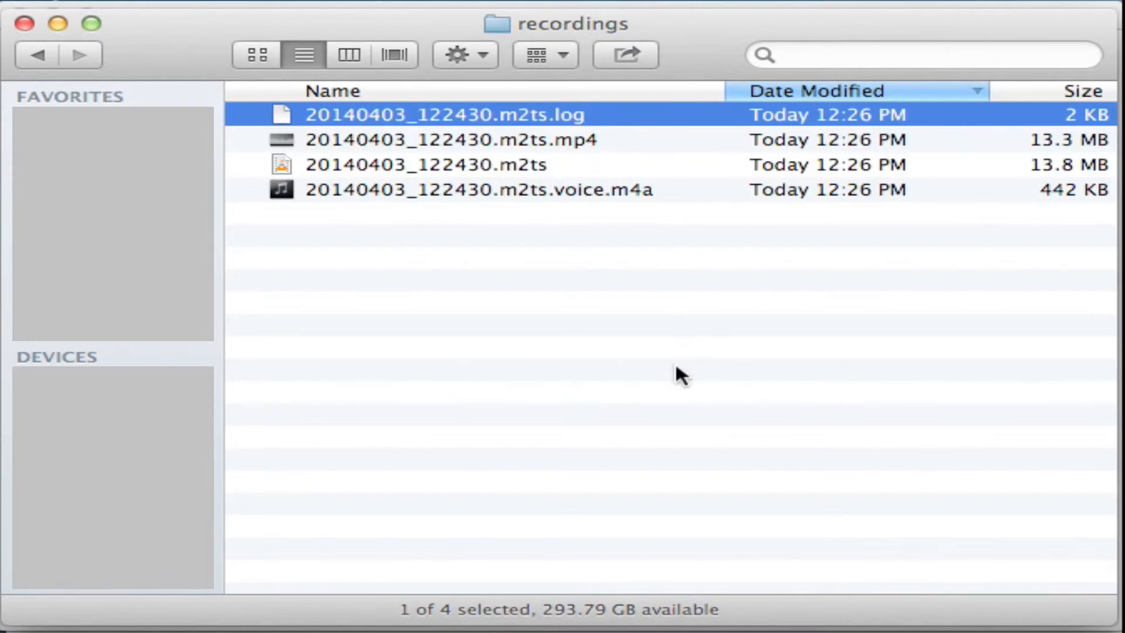
scroll(607, 384, "right", 1)
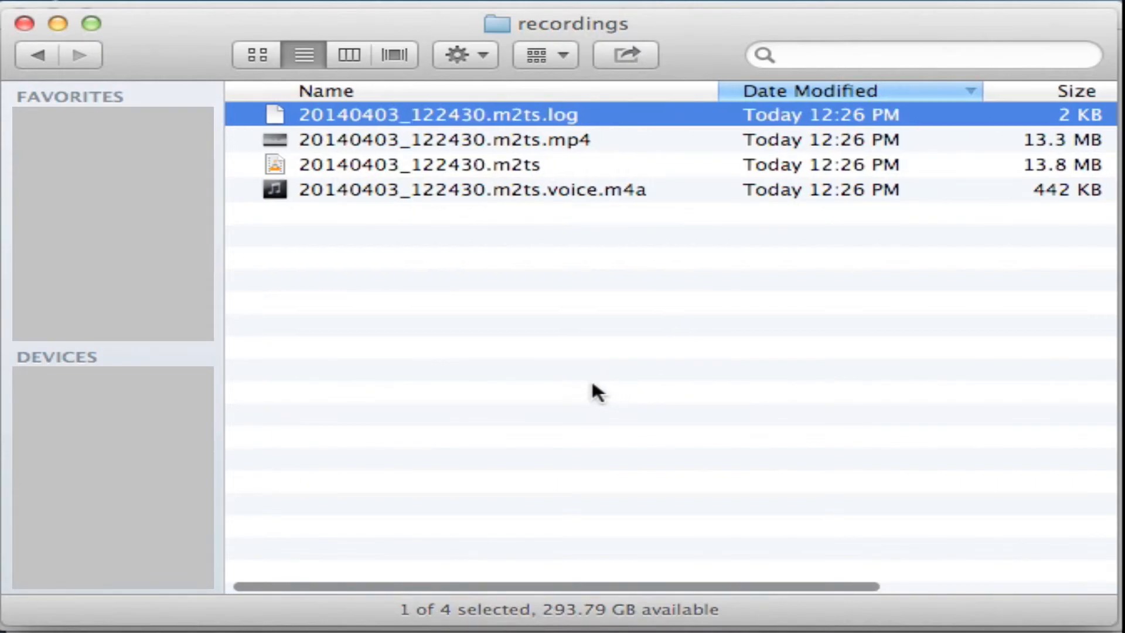
left_click(530, 190)
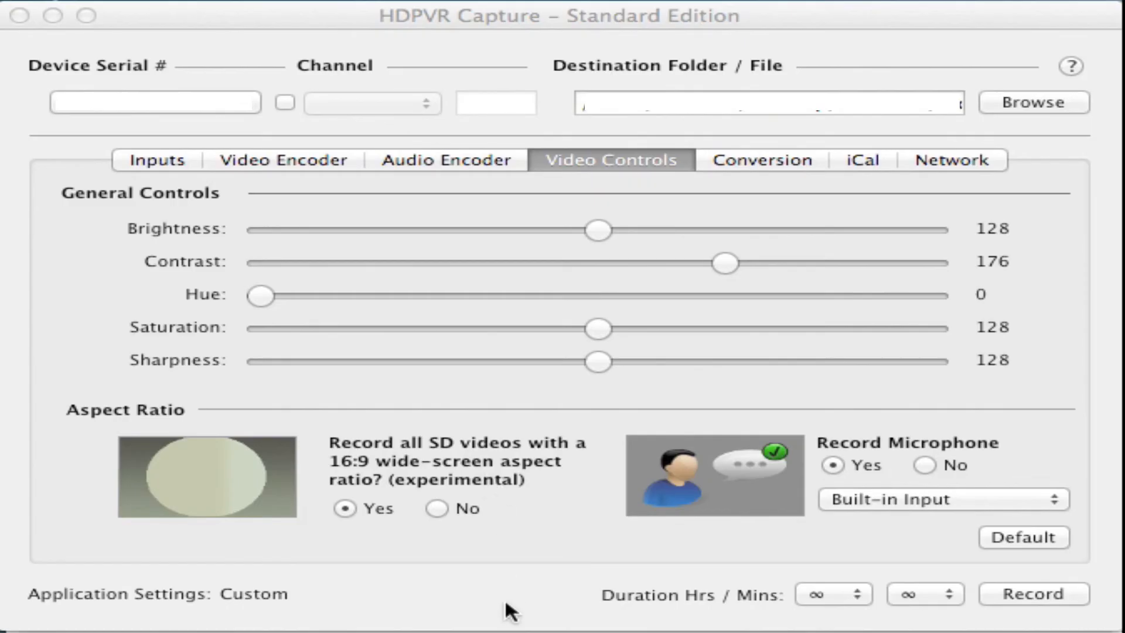
Back in HDPVR Capture, review the video and audio input settings
left_click(171, 158)
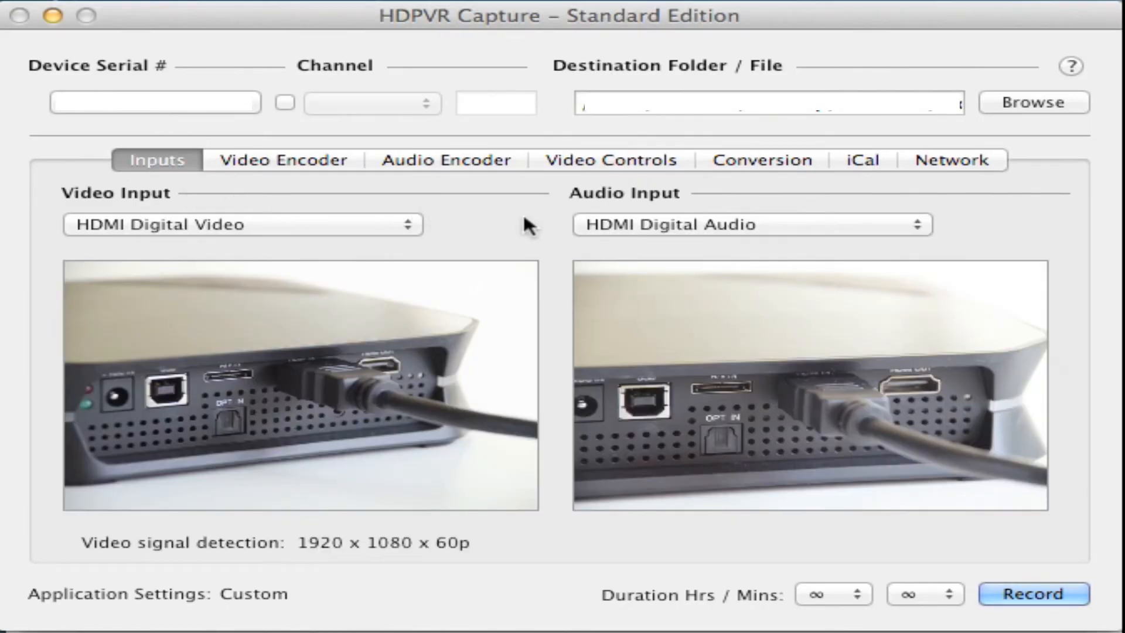